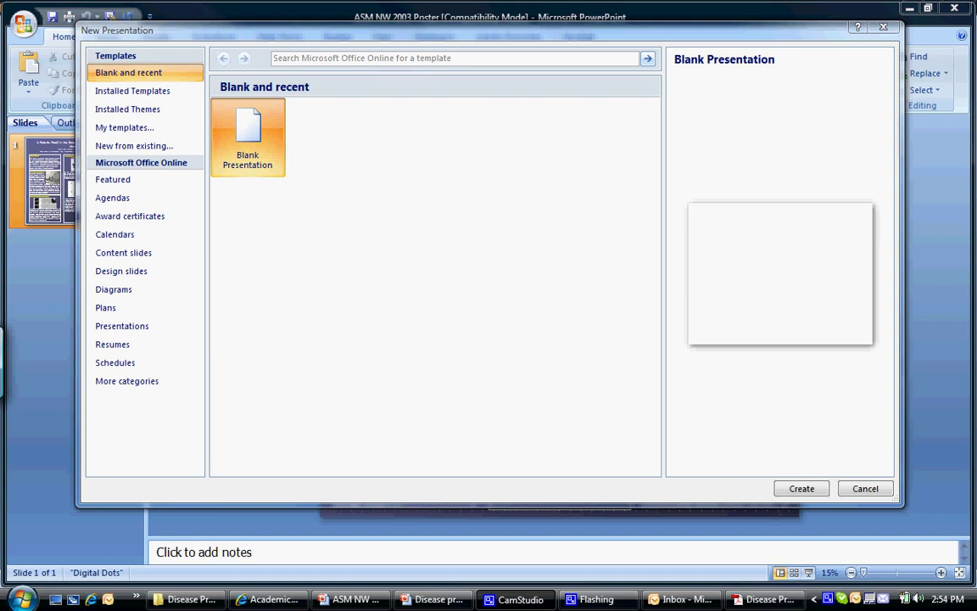
- Create a new presentation and give its slide the Blank layout
{"action": "left_click", "coordinate": [802, 490]}
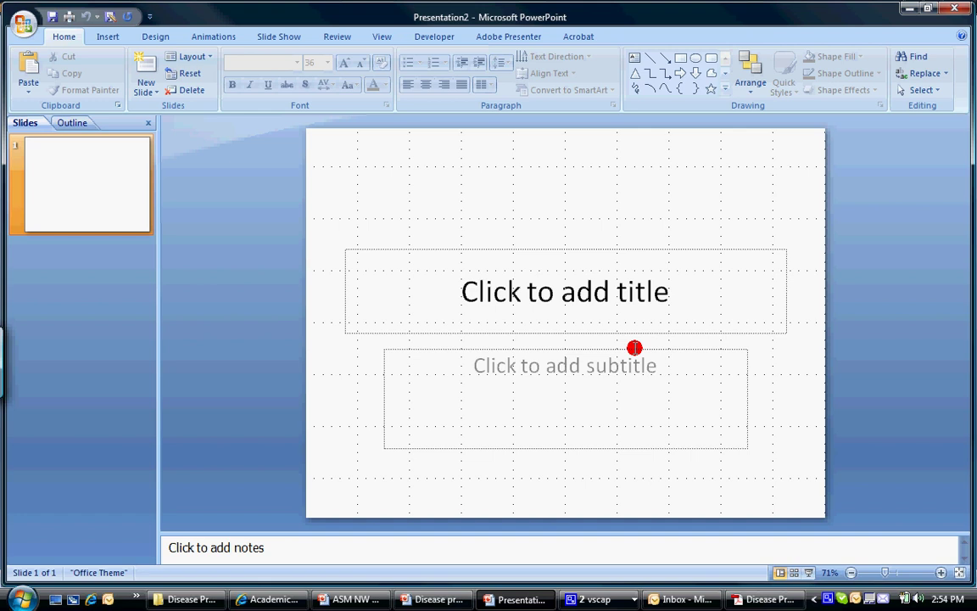
{"action": "left_click", "coordinate": [190, 58]}
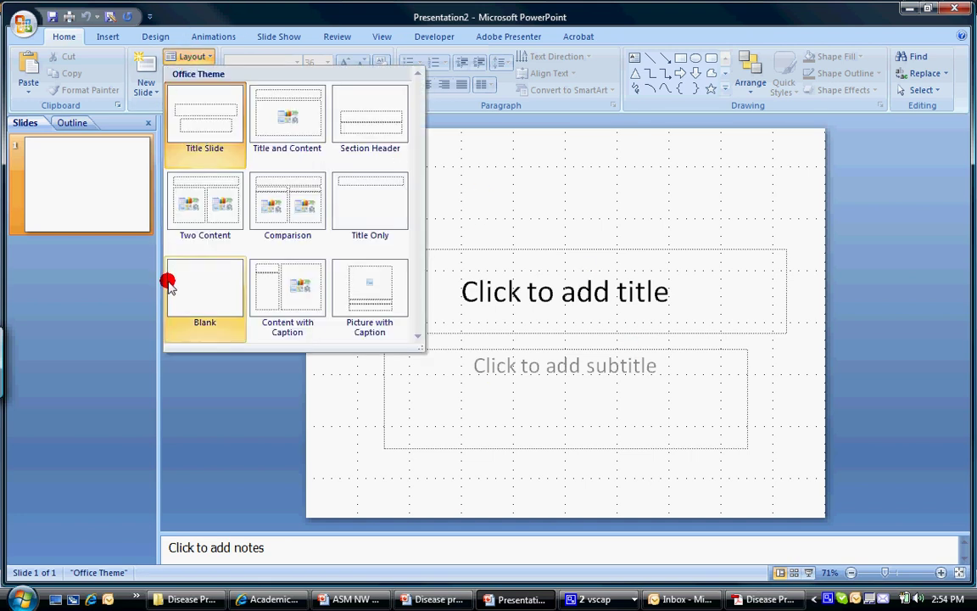
{"action": "left_click", "coordinate": [199, 282]}
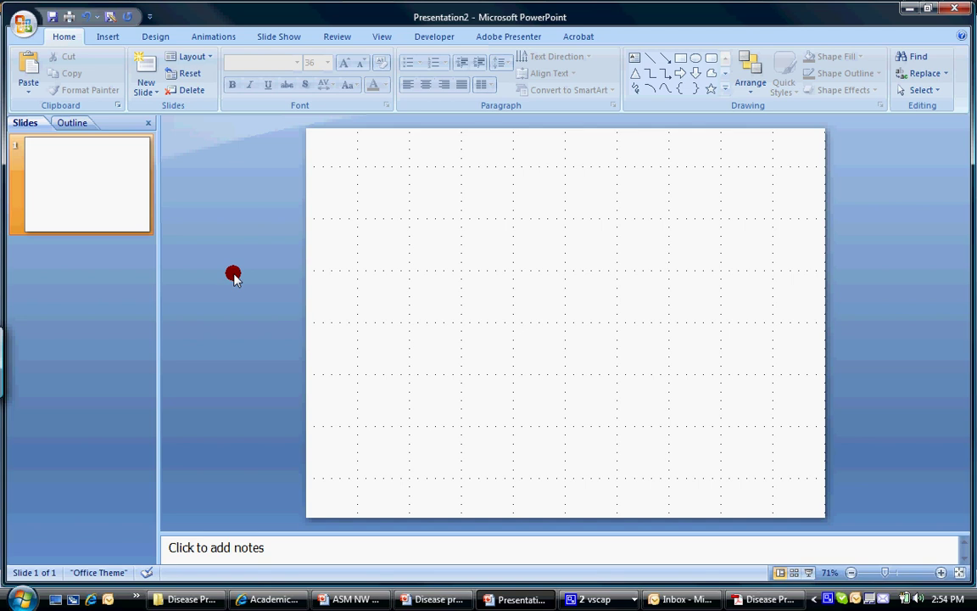
- Set the slide size to 48 inches wide by 36 inches high in Page Setup
{"action": "left_click", "coordinate": [157, 37]}
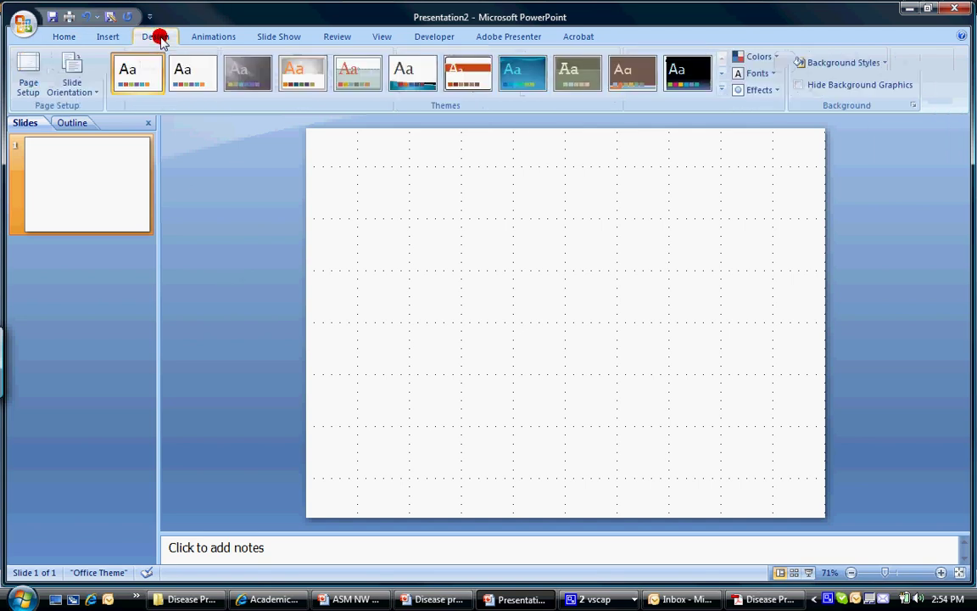
{"action": "left_click", "coordinate": [32, 66]}
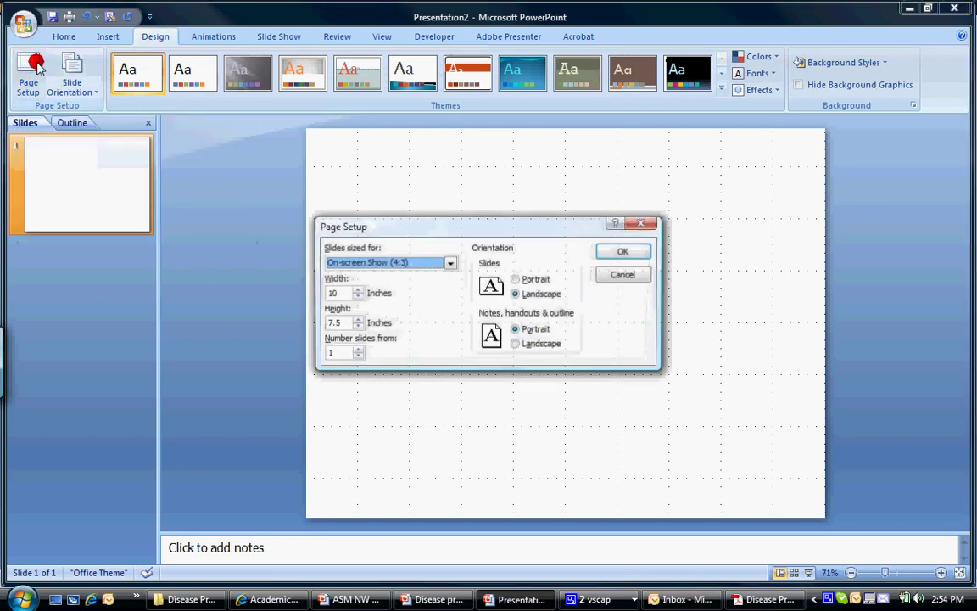
{"action": "left_click", "coordinate": [339, 292]}
{"action": "left_click_drag", "start_coordinate": [339, 293], "coordinate": [321, 285]}
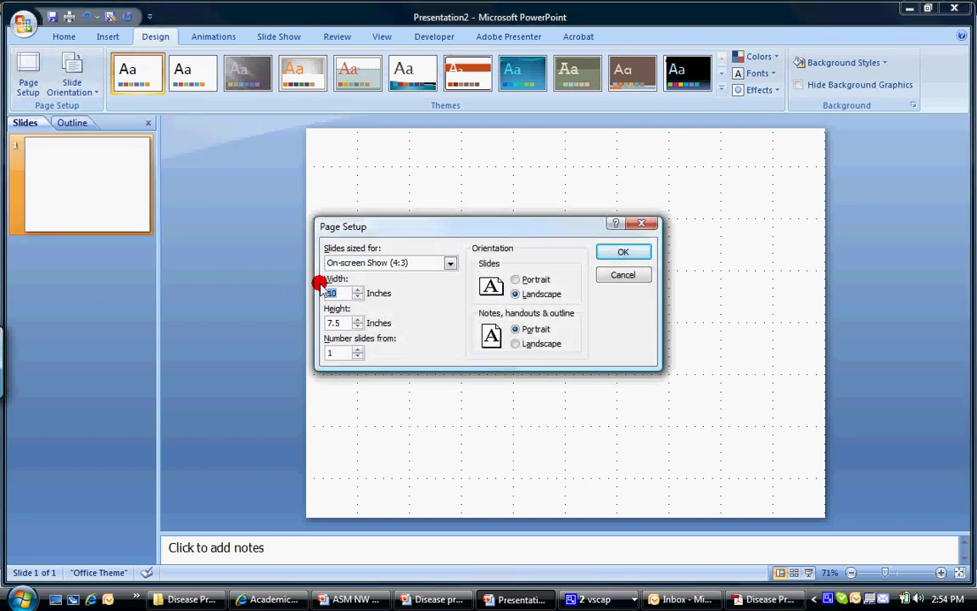
{"action": "type", "text": "48"}
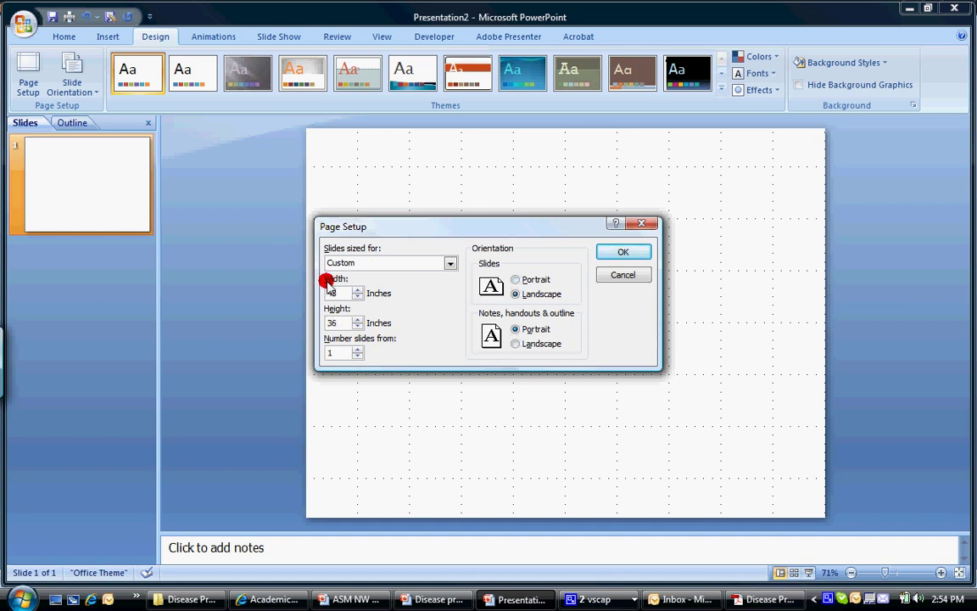
{"action": "type", "text": "36"}
{"action": "left_click", "coordinate": [631, 254]}
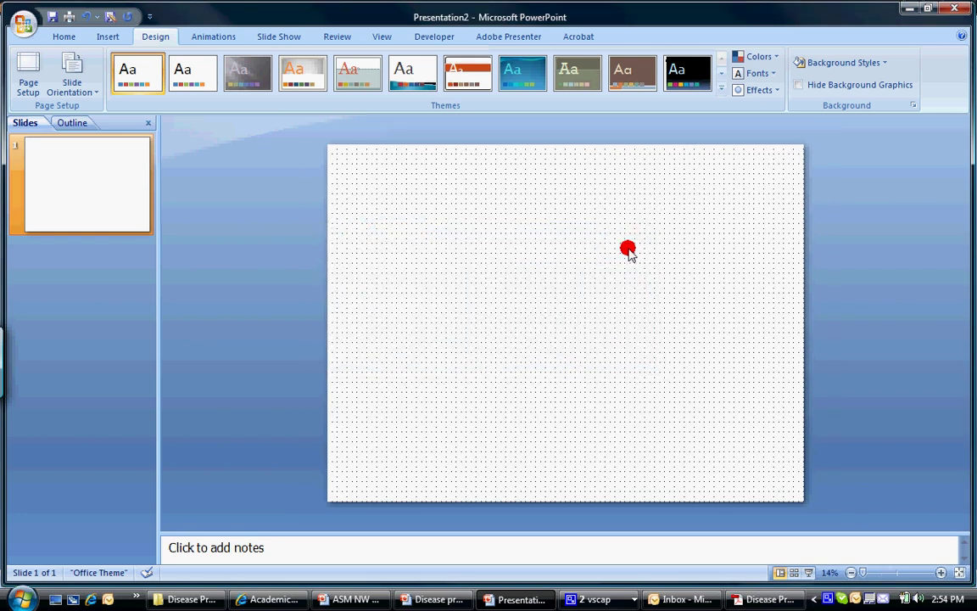
- Draw a text box across the top and type 'How to make a poster using PP'
{"action": "left_click", "coordinate": [110, 39]}
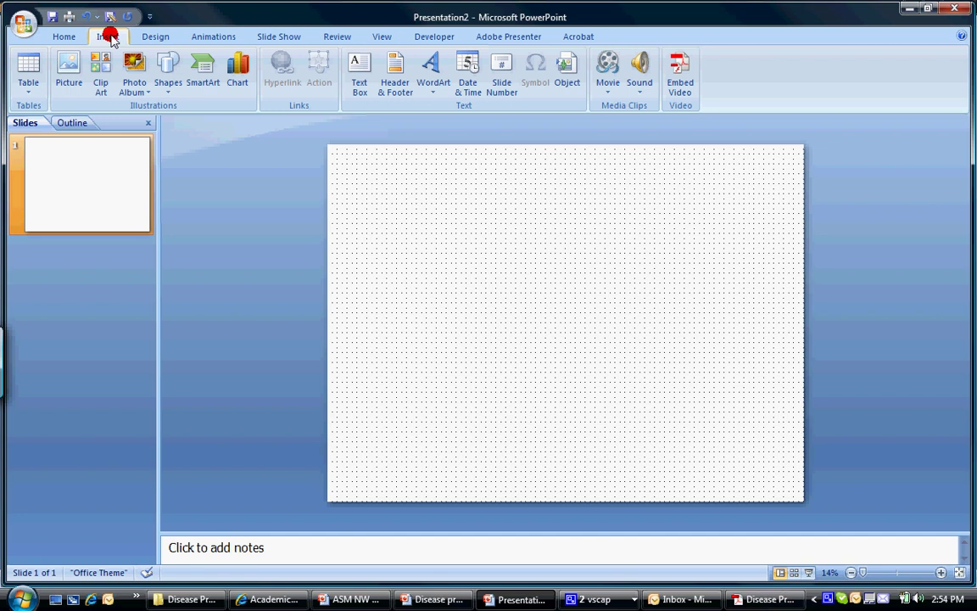
{"action": "left_click", "coordinate": [360, 73]}
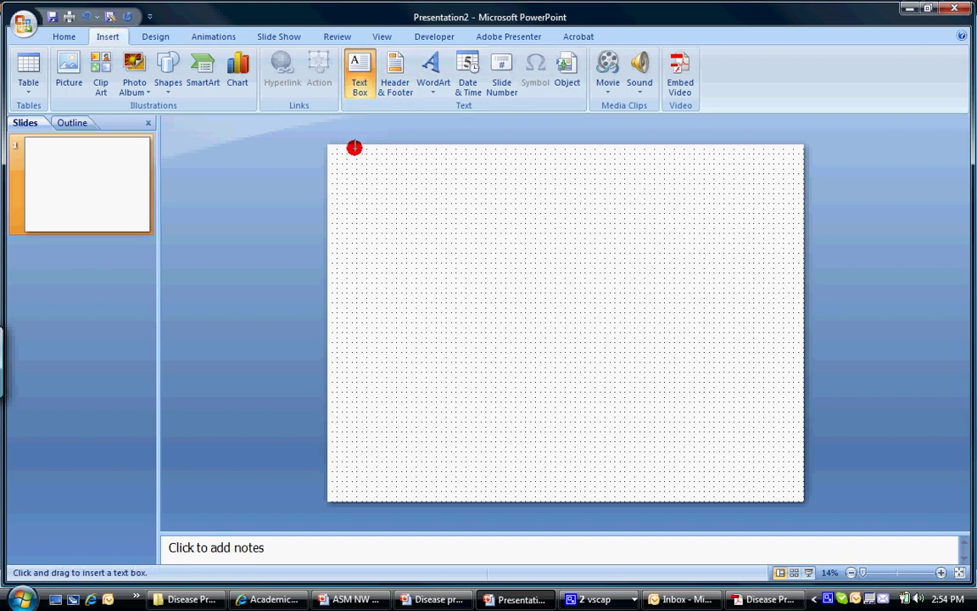
{"action": "mouse_move", "coordinate": [353, 161]}
{"action": "left_mouse_down"}
{"action": "mouse_move", "coordinate": [569, 201]}
{"action": "mouse_move", "coordinate": [763, 196]}
{"action": "mouse_move", "coordinate": [782, 208]}
{"action": "left_mouse_up"}
{"action": "type", "text": "Howe"}
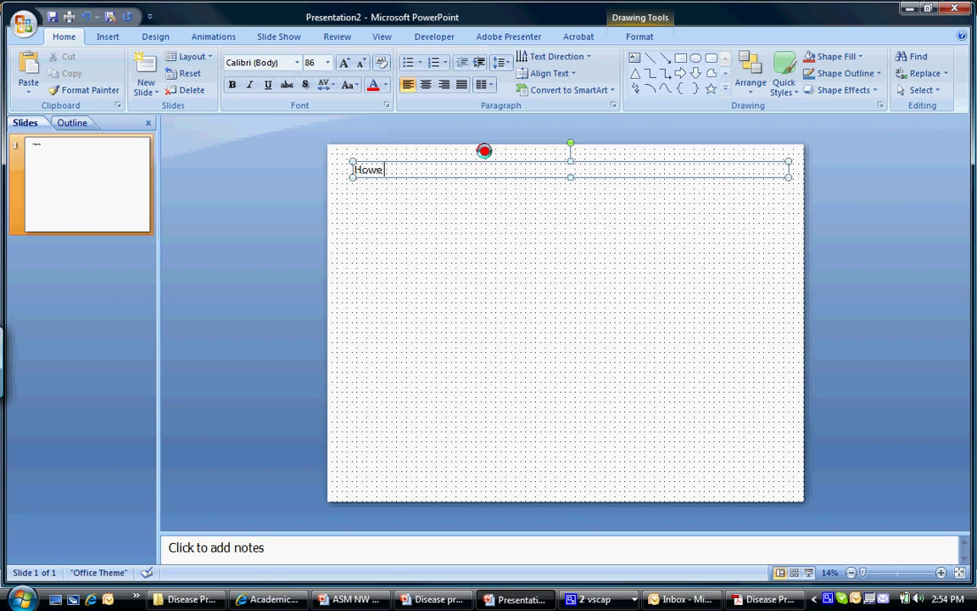
{"action": "key", "text": "BackSpace"}
{"action": "type", "text": "to make a poster"}
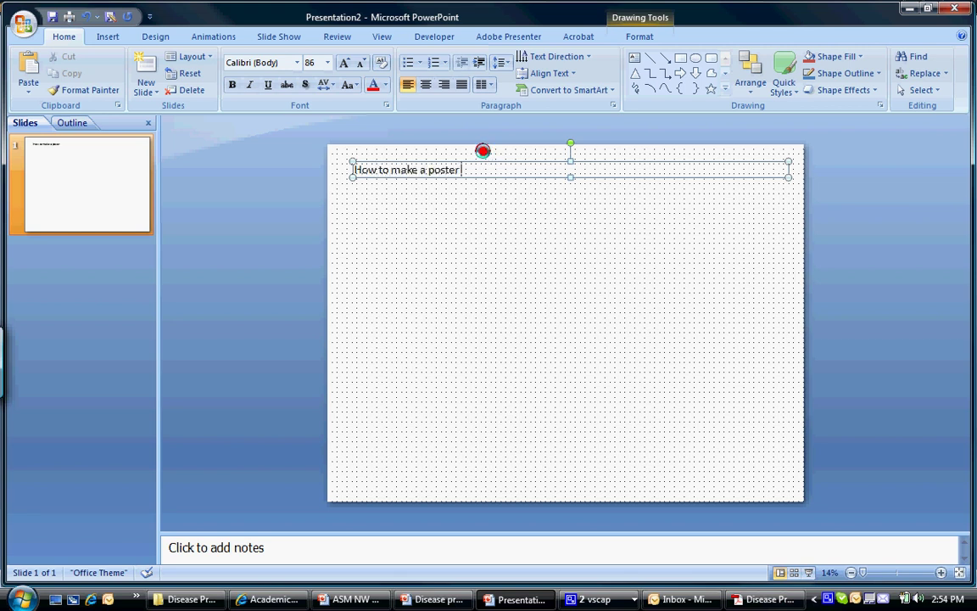
{"action": "type", "text": " using PP"}
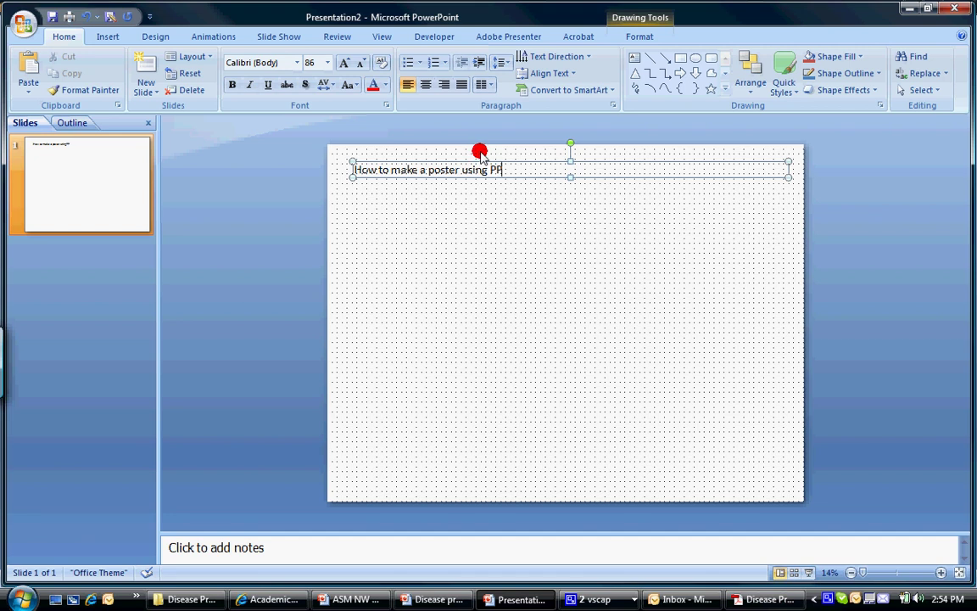
- Center the title and format it in Arial Black at 140 pt
{"action": "left_click", "coordinate": [533, 177]}
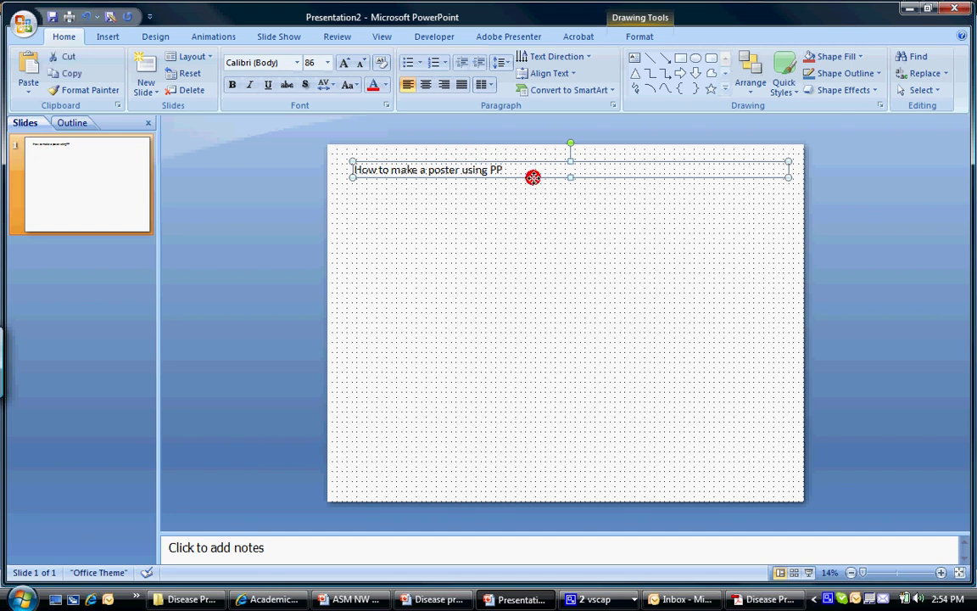
{"action": "left_click", "coordinate": [425, 86]}
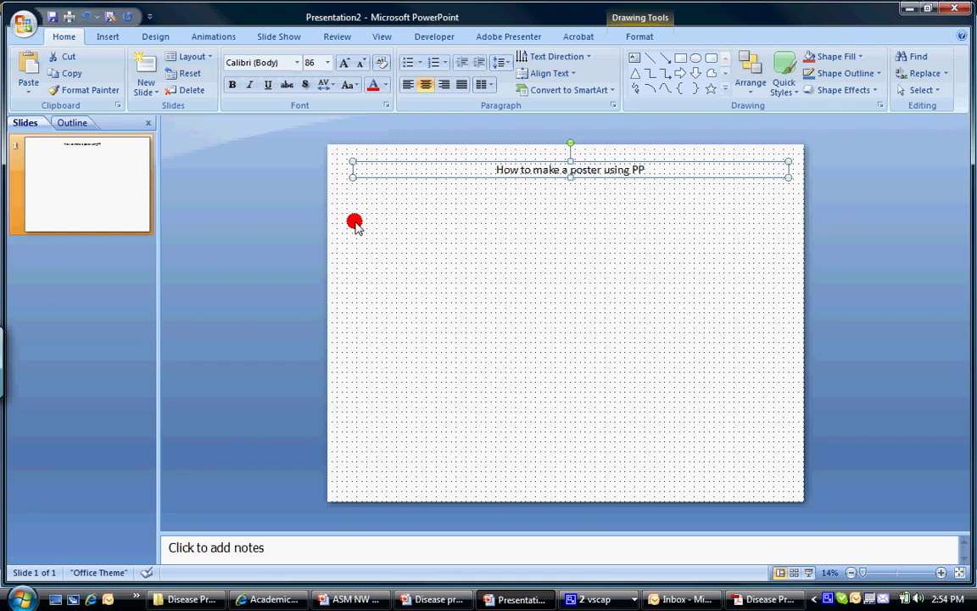
{"action": "left_click", "coordinate": [298, 62]}
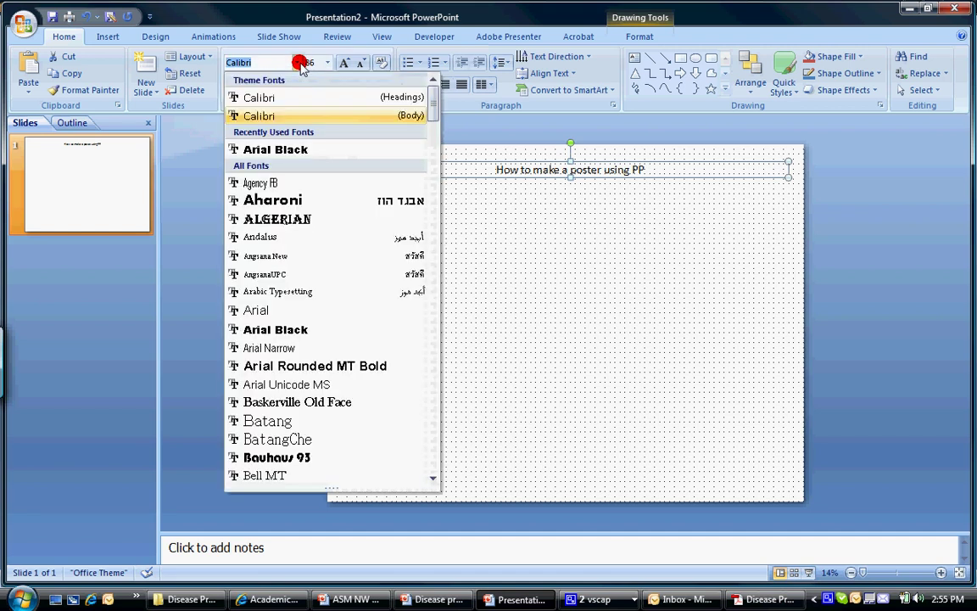
{"action": "left_click", "coordinate": [294, 150]}
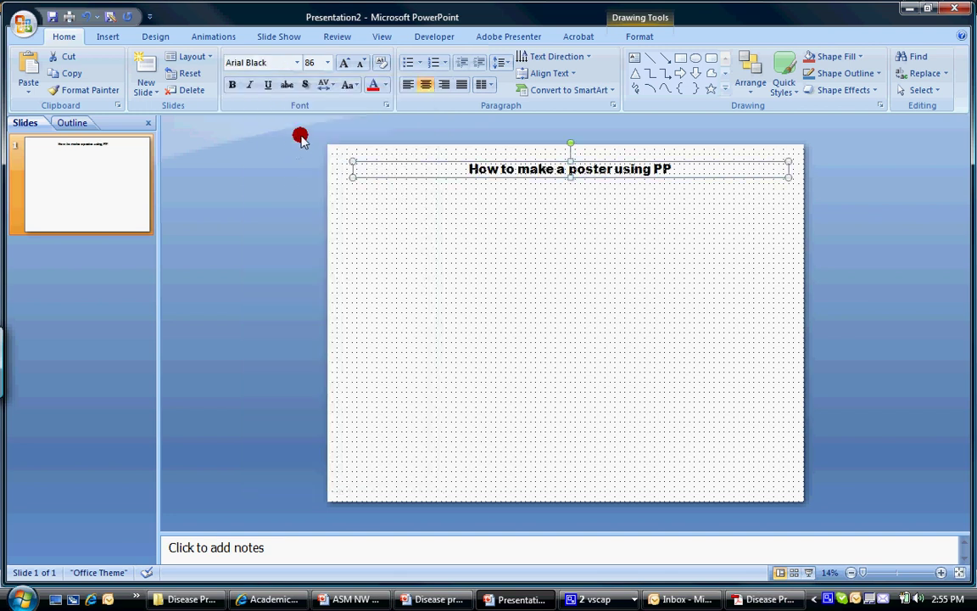
{"action": "left_click", "coordinate": [327, 62]}
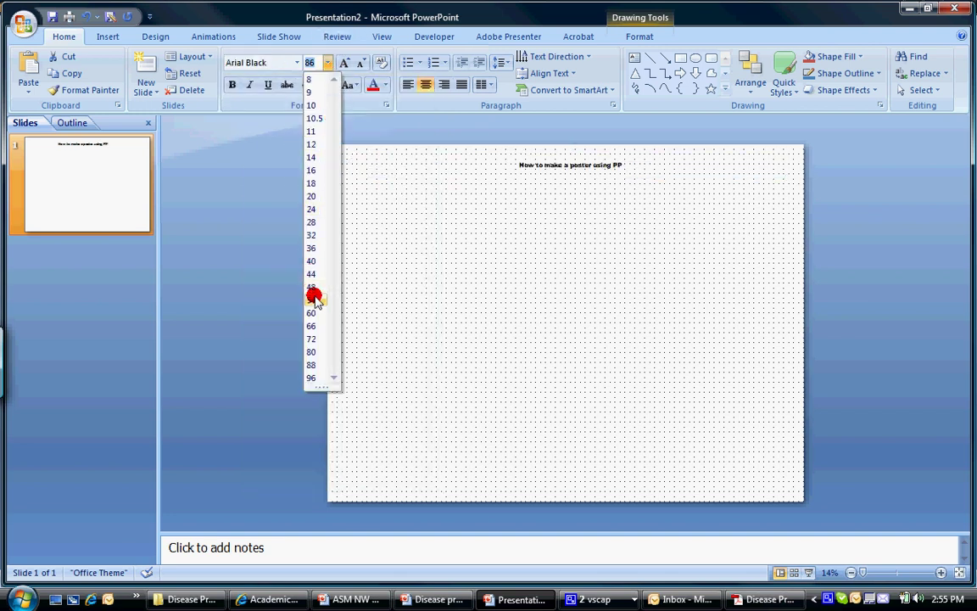
{"action": "left_click", "coordinate": [311, 378]}
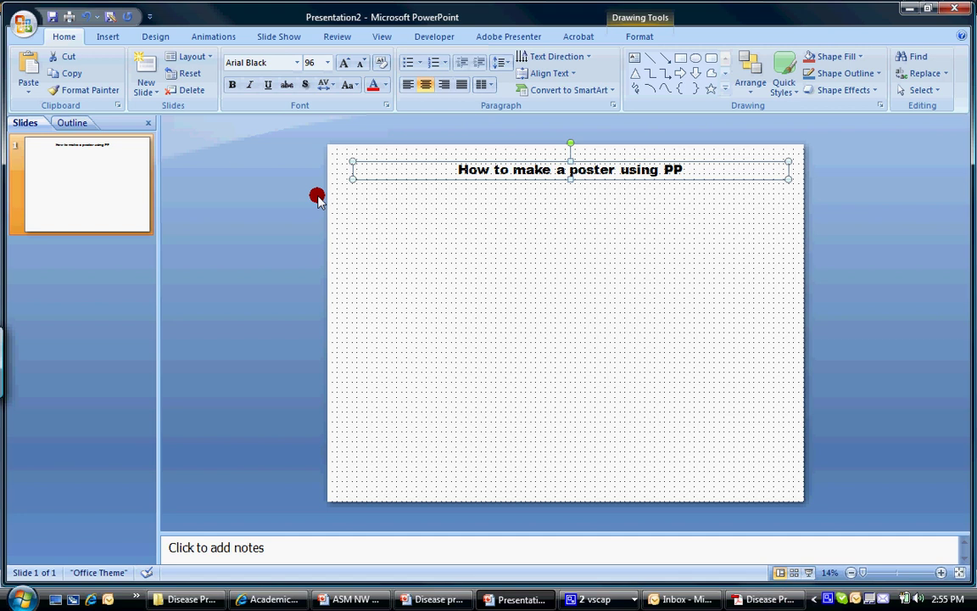
{"action": "left_click", "coordinate": [300, 63]}
{"action": "type", "text": "140"}
{"action": "key", "text": "Return"}
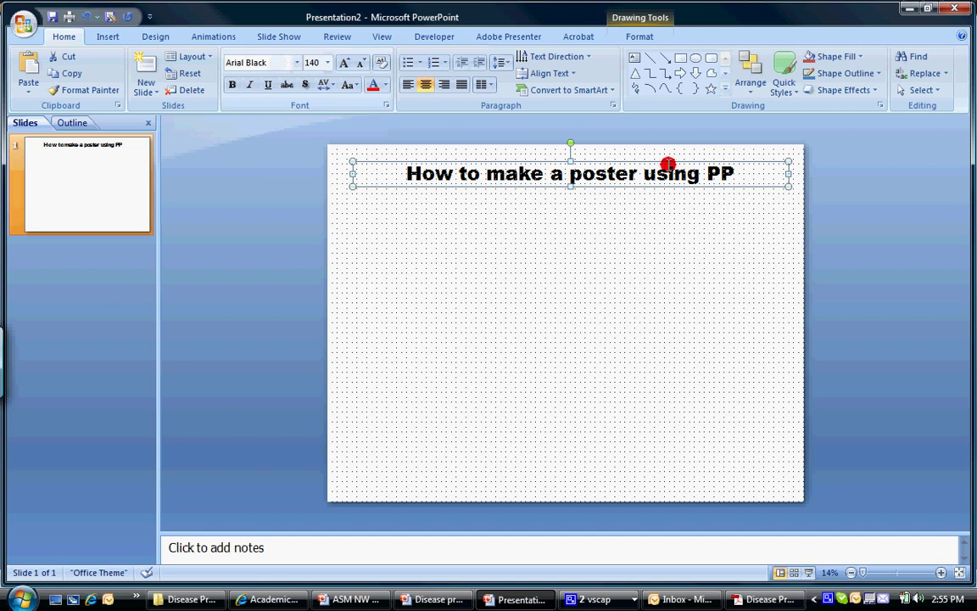
- Enlarge the title box and add the author's name on a second line at 60 pt
{"action": "left_click_drag", "start_coordinate": [492, 159], "coordinate": [488, 158]}
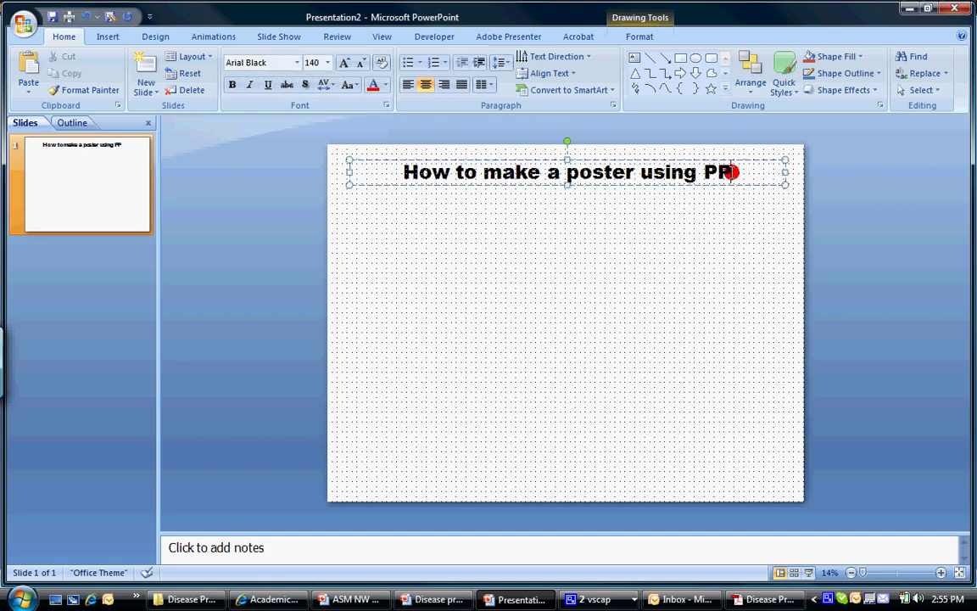
{"action": "left_click_drag", "start_coordinate": [780, 182], "coordinate": [778, 203]}
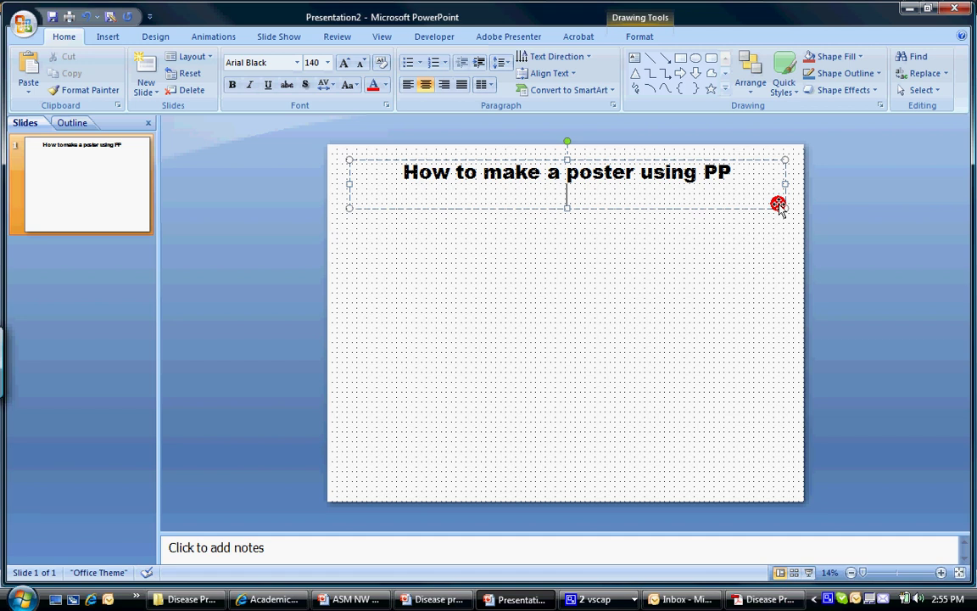
{"action": "key", "text": "Return"}
{"action": "type", "text": "H. Kae"}
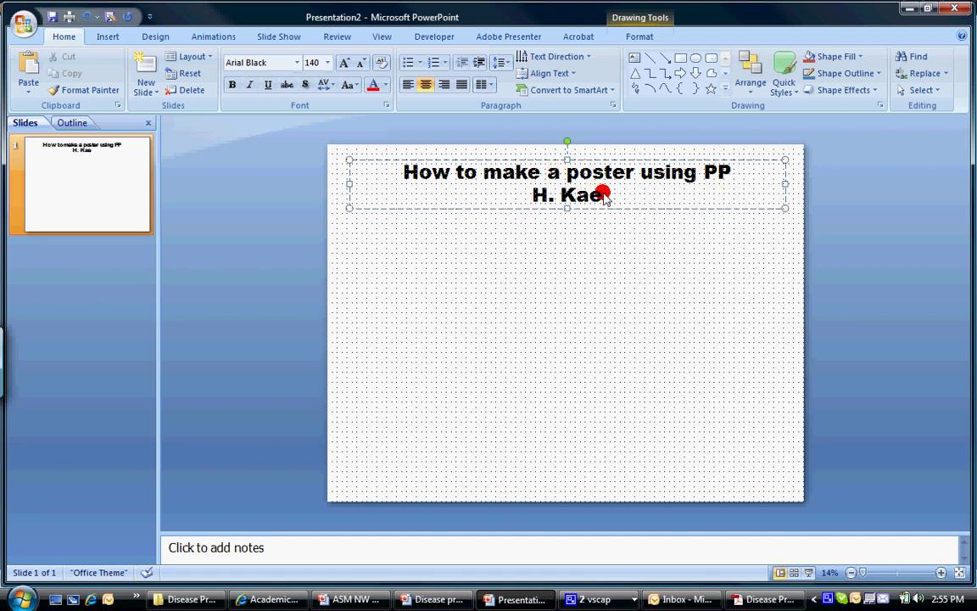
{"action": "left_click_drag", "start_coordinate": [602, 193], "coordinate": [533, 194]}
{"action": "left_click", "coordinate": [328, 62]}
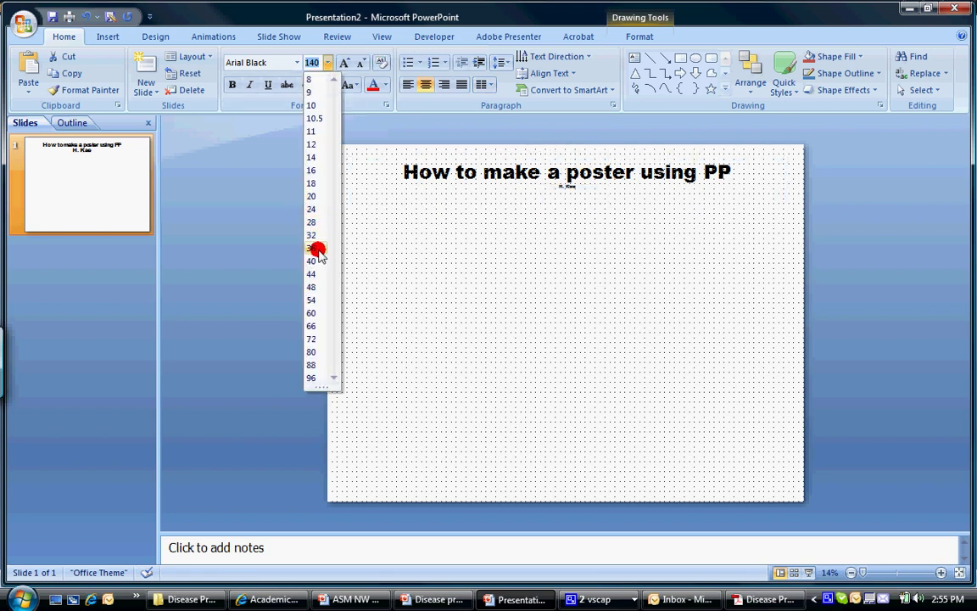
{"action": "left_click", "coordinate": [312, 315]}
{"action": "left_click", "coordinate": [598, 285]}
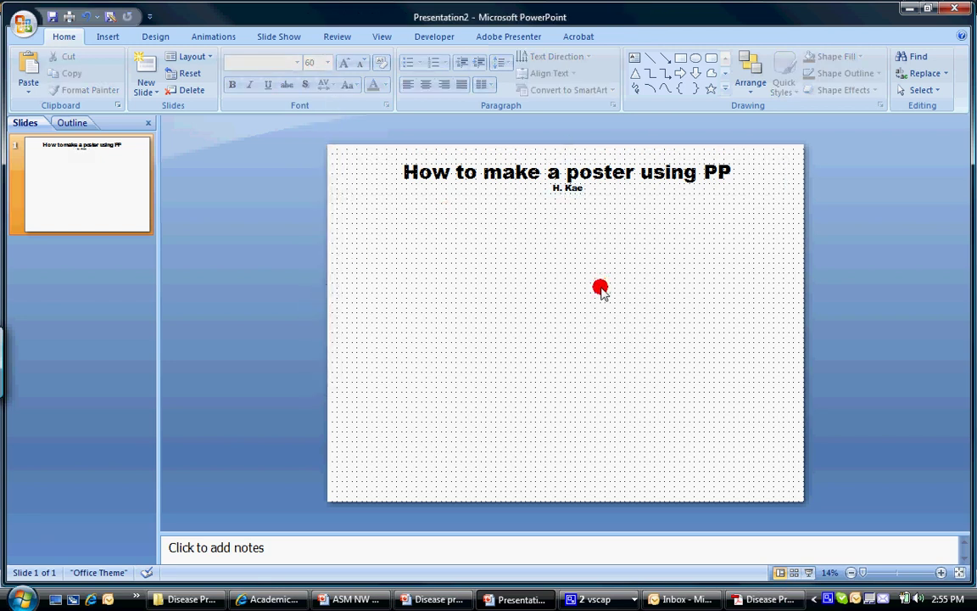
- Add text boxes for the Introduction, Epidemiology and Symptoms headings along the top
{"action": "left_click", "coordinate": [632, 59]}
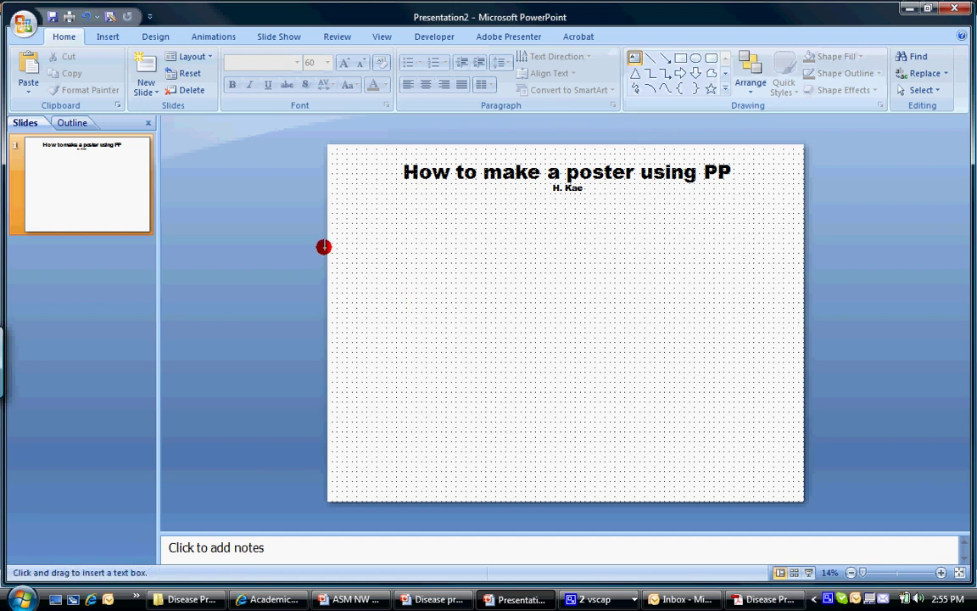
{"action": "mouse_move", "coordinate": [342, 227]}
{"action": "left_mouse_down"}
{"action": "mouse_move", "coordinate": [484, 303]}
{"action": "mouse_move", "coordinate": [515, 308]}
{"action": "left_mouse_up"}
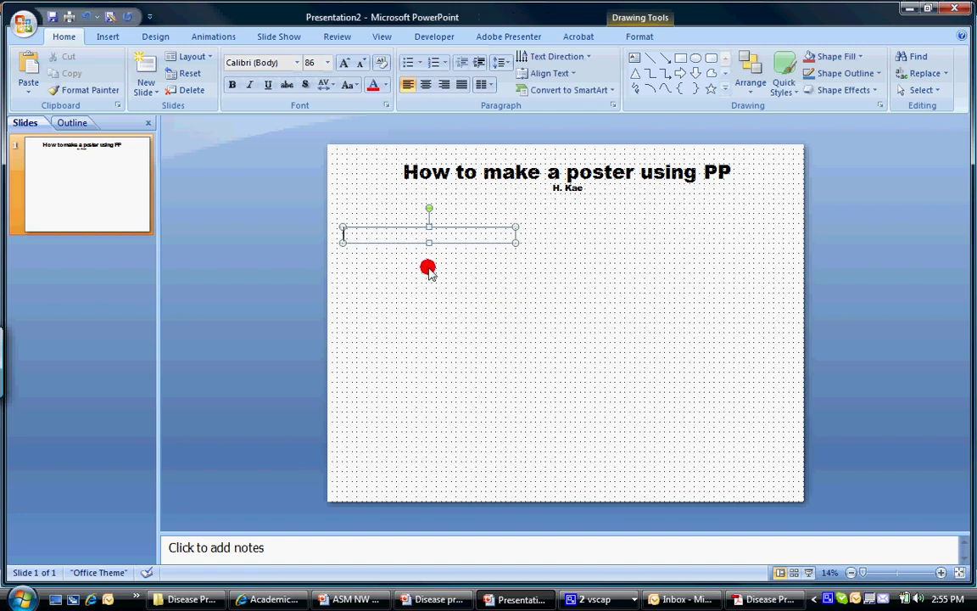
{"action": "type", "text": "Introduction"}
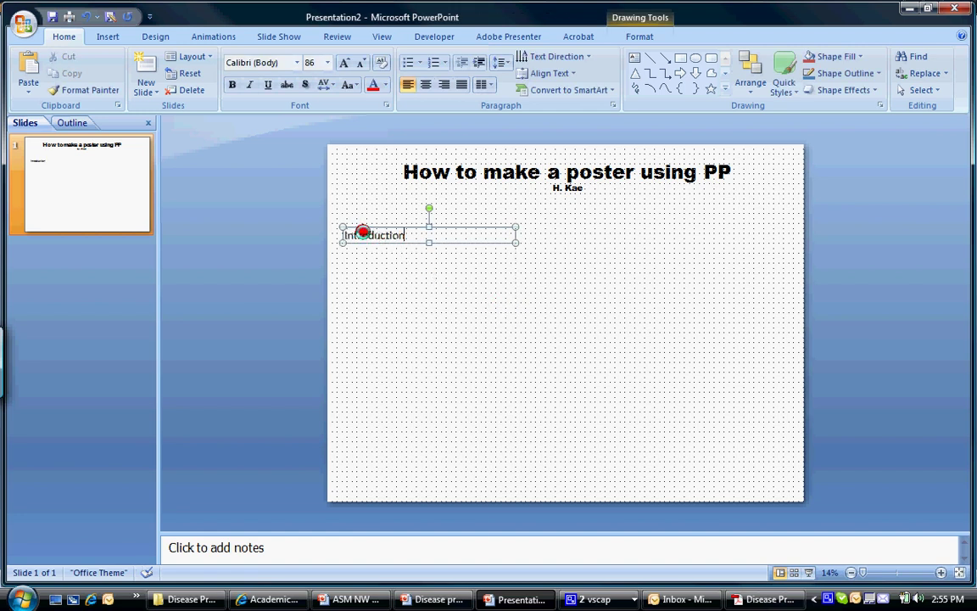
{"action": "left_click_drag", "start_coordinate": [515, 237], "coordinate": [684, 305]}
{"action": "left_click", "coordinate": [635, 57]}
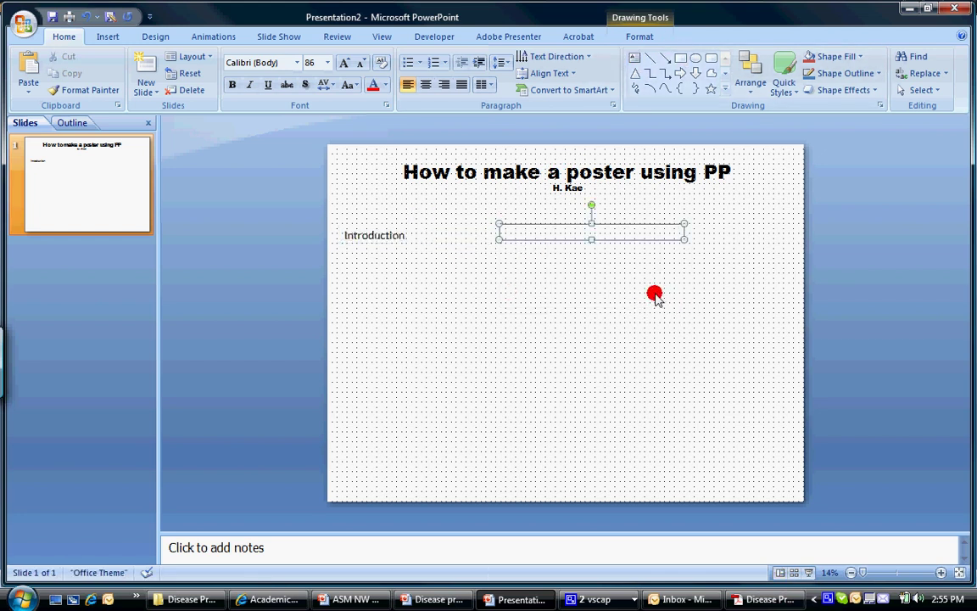
{"action": "type", "text": "Epidemiology"}
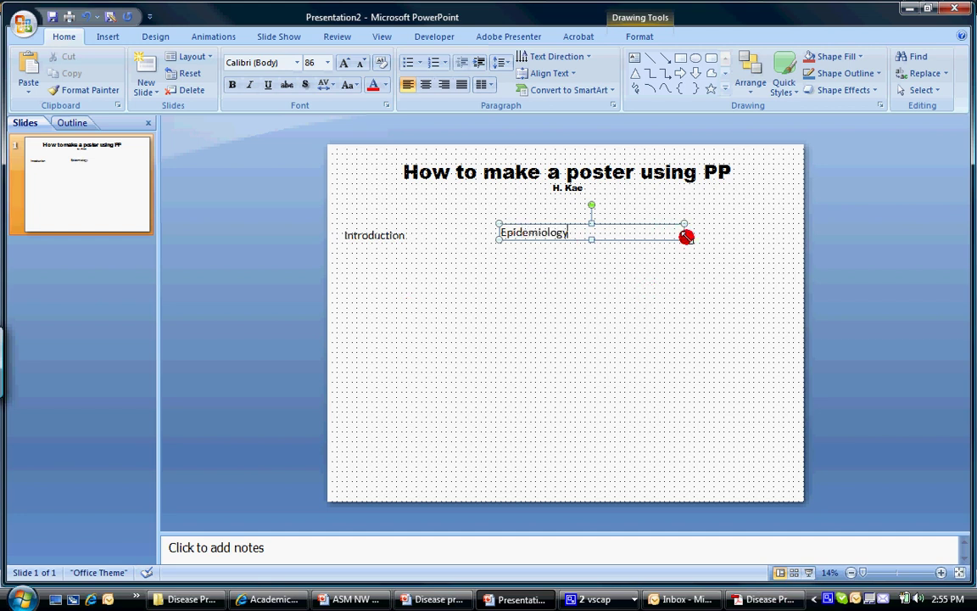
{"action": "left_click_drag", "start_coordinate": [684, 231], "coordinate": [778, 282]}
{"action": "left_click", "coordinate": [635, 56]}
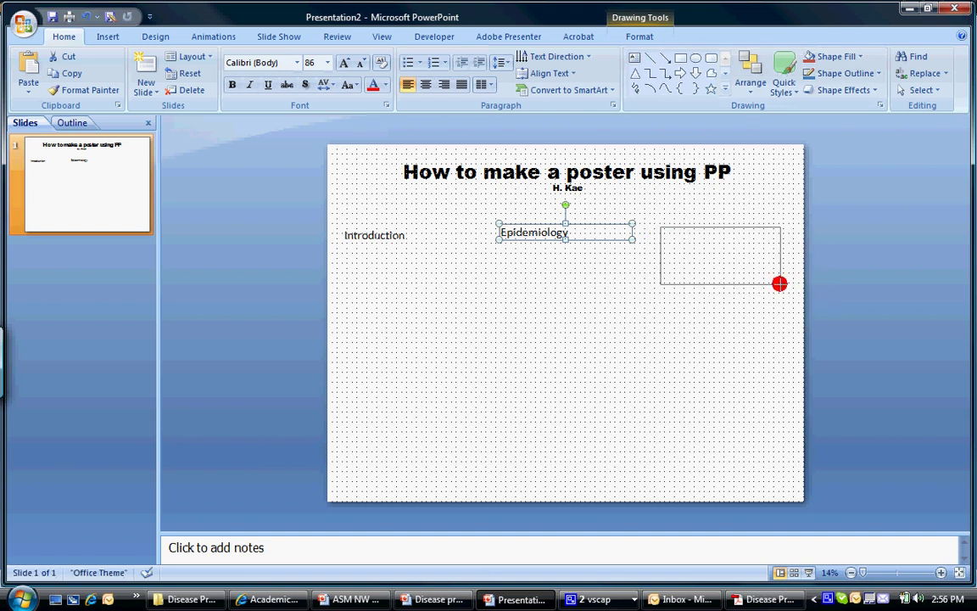
{"action": "left_click", "coordinate": [683, 231]}
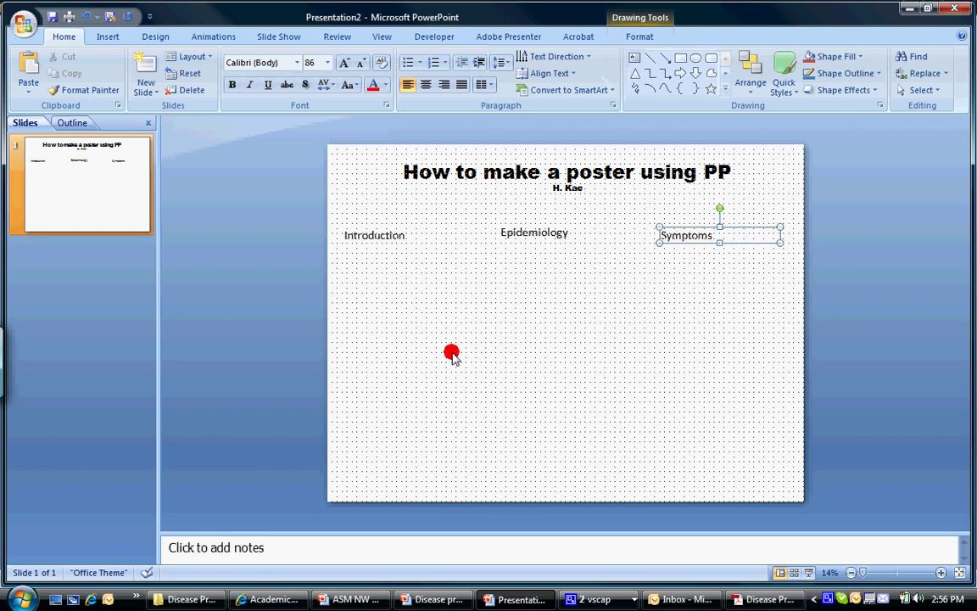
{"action": "left_click", "coordinate": [350, 366]}
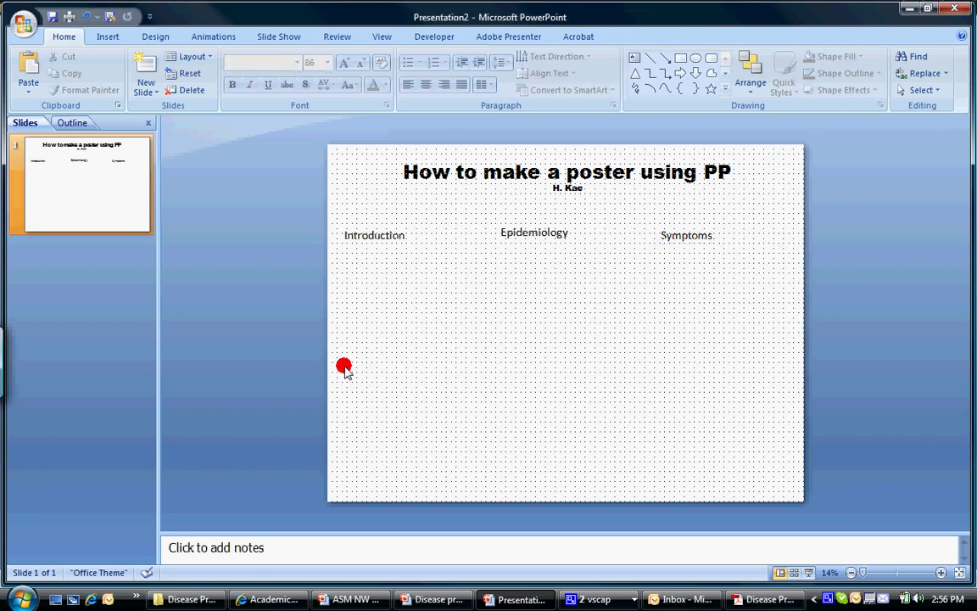
- Add three placeholder text boxes ('sadas', 'dasdas', 'dasdas') across the middle of the slide
{"action": "left_click", "coordinate": [632, 57]}
{"action": "left_click_drag", "start_coordinate": [347, 376], "coordinate": [436, 393]}
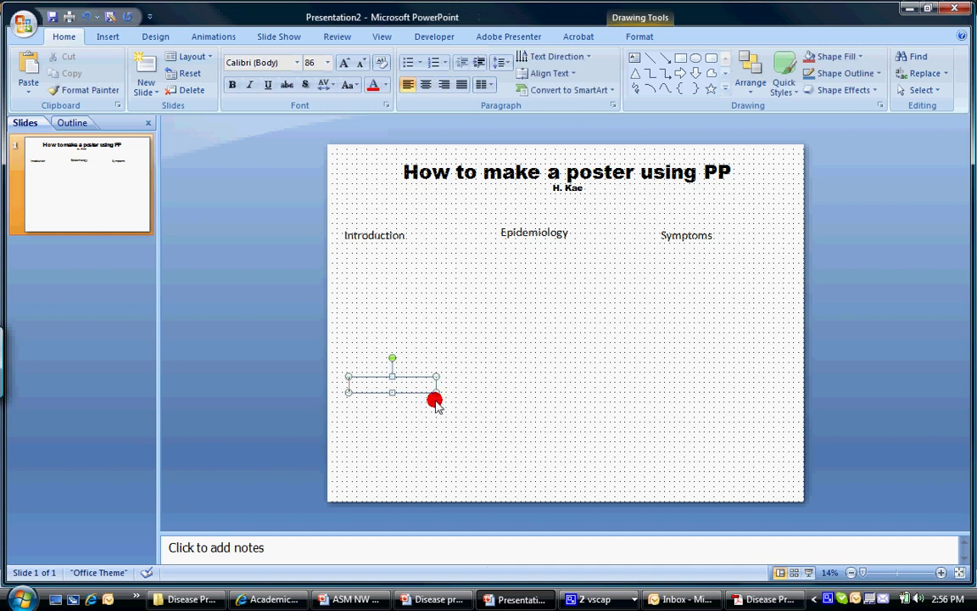
{"action": "type", "text": "sadas"}
{"action": "left_click", "coordinate": [634, 56]}
{"action": "left_click_drag", "start_coordinate": [489, 374], "coordinate": [772, 407]}
{"action": "type", "text": "dasdas"}
{"action": "left_click", "coordinate": [644, 59]}
{"action": "type", "text": "dasdas"}
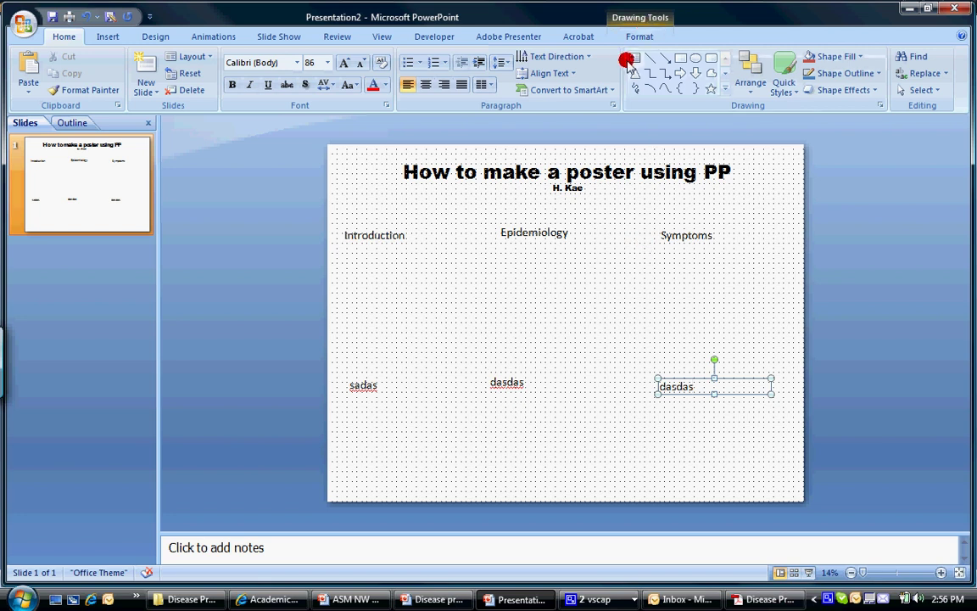
{"action": "left_click_drag", "start_coordinate": [712, 393], "coordinate": [649, 385]}
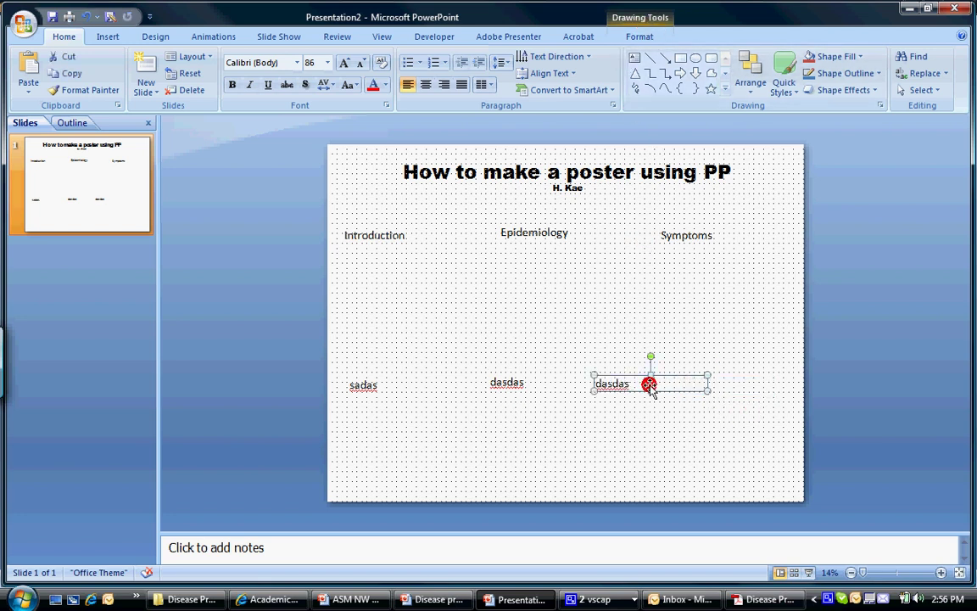
- Add a References text box near the bottom right corner
{"action": "left_click", "coordinate": [630, 59]}
{"action": "left_click_drag", "start_coordinate": [654, 462], "coordinate": [778, 486]}
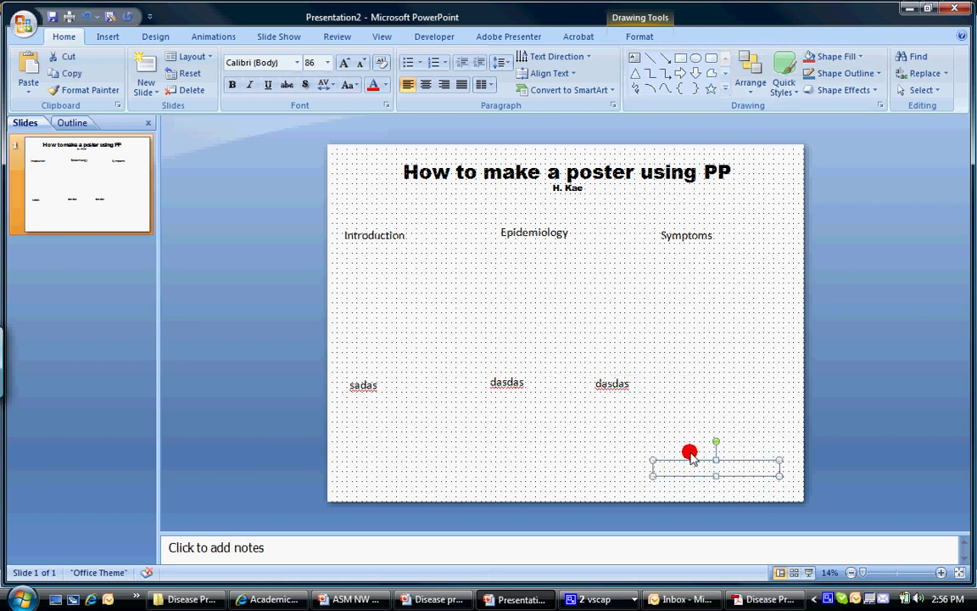
{"action": "type", "text": "Rer"}
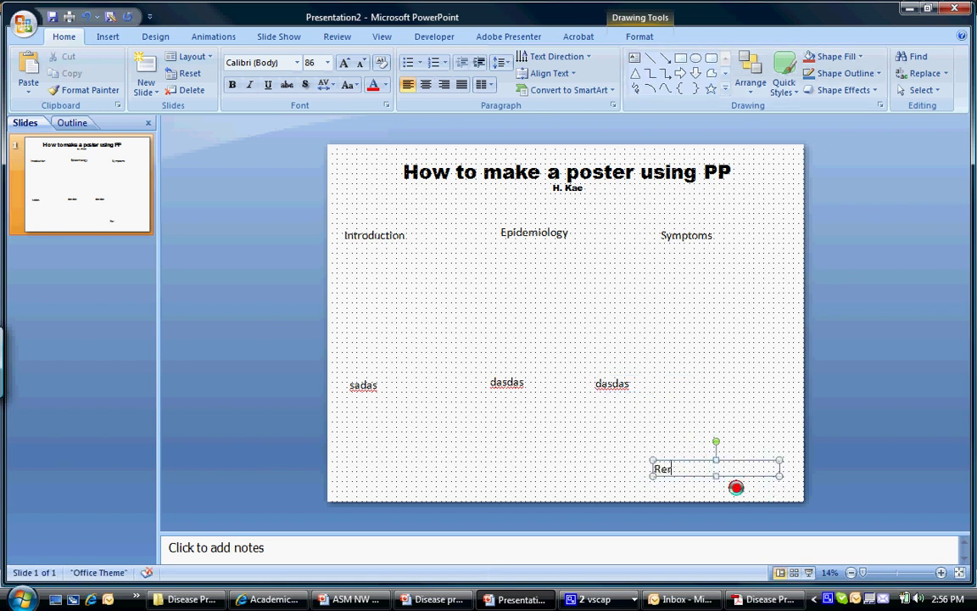
{"action": "type", "text": "erences"}
{"action": "left_click", "coordinate": [709, 430]}
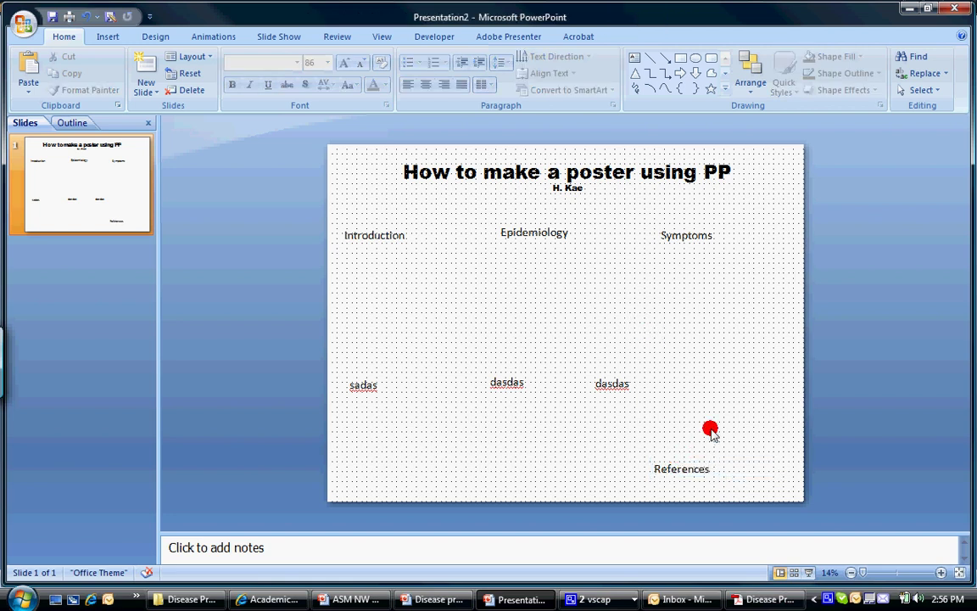
- Add the lines 'Disease are bad' and 'they hurt me' to the Introduction box
{"action": "left_click", "coordinate": [363, 240]}
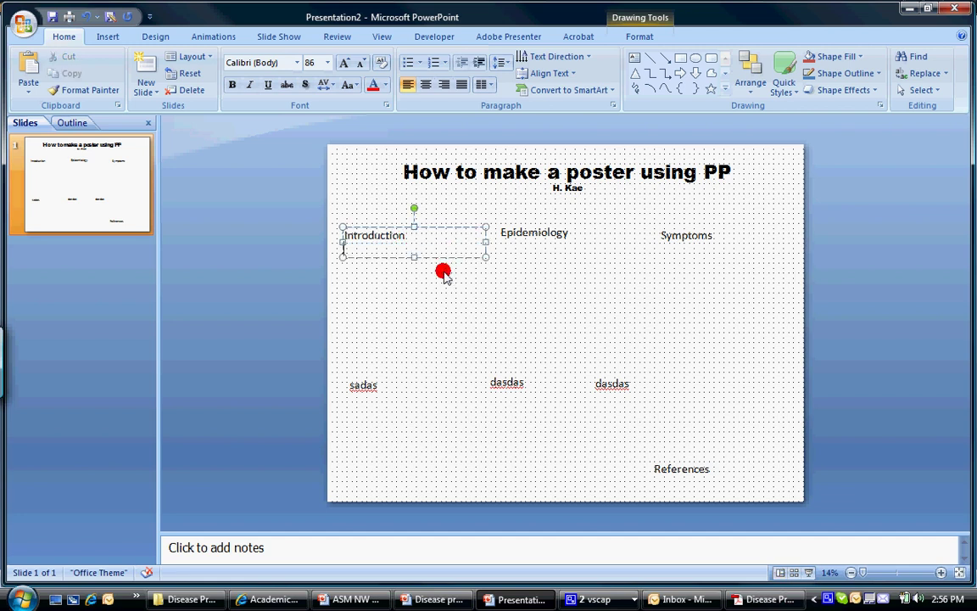
{"action": "type", "text": "Disease are b"}
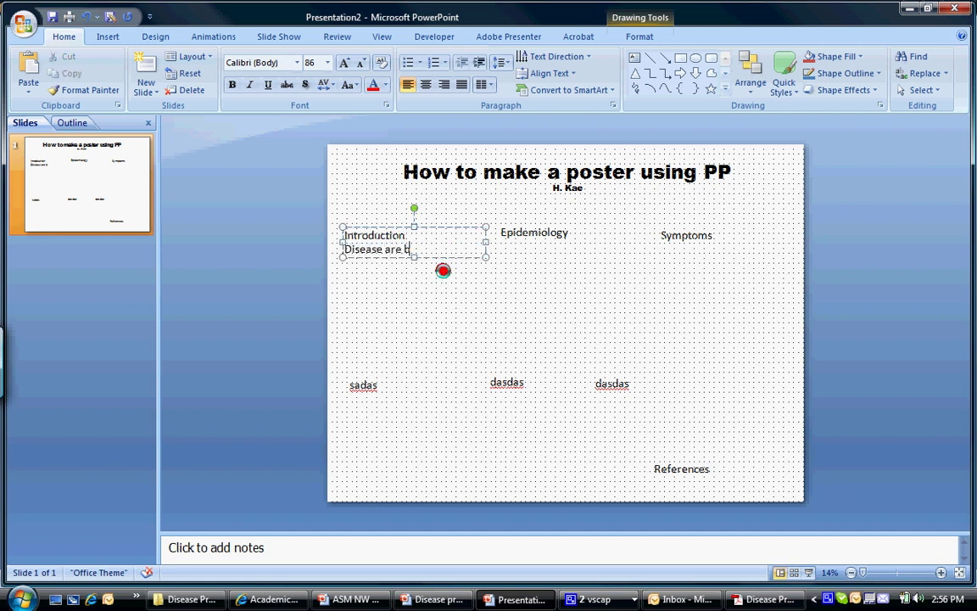
{"action": "type", "text": "ad"}
{"action": "key", "text": "Return"}
{"action": "type", "text": "they h"}
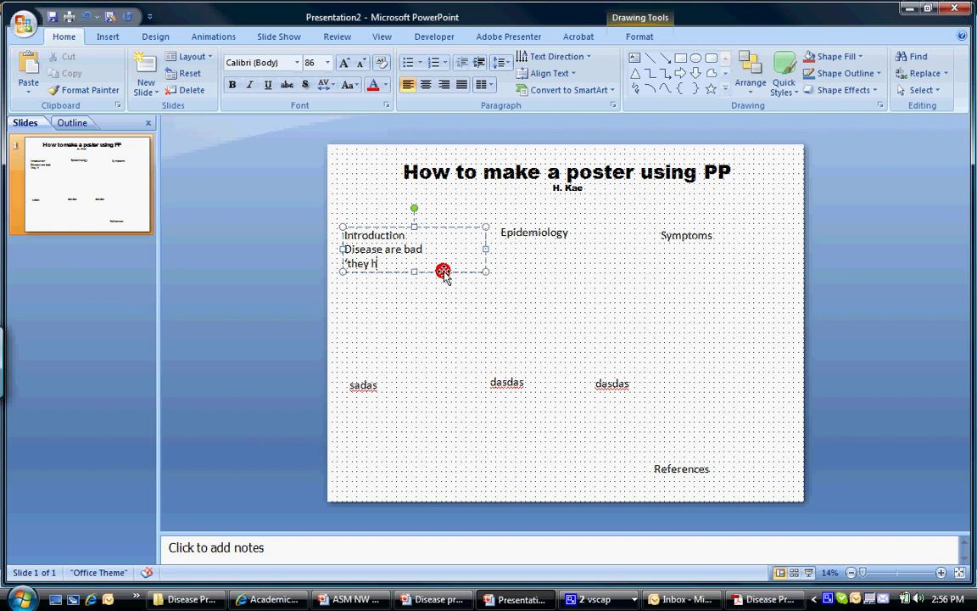
{"action": "type", "text": "urt me"}
- Add a 'Runny nose' line under the Symptoms heading
{"action": "left_click", "coordinate": [708, 236]}
{"action": "left_click_drag", "start_coordinate": [708, 235], "coordinate": [684, 254]}
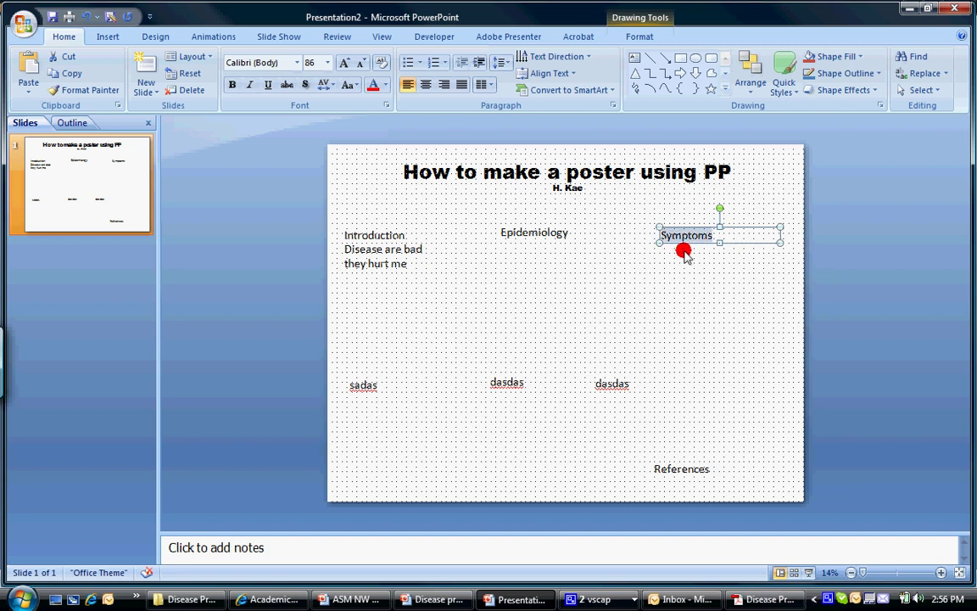
{"action": "key", "text": "End"}
{"action": "key", "text": "Return"}
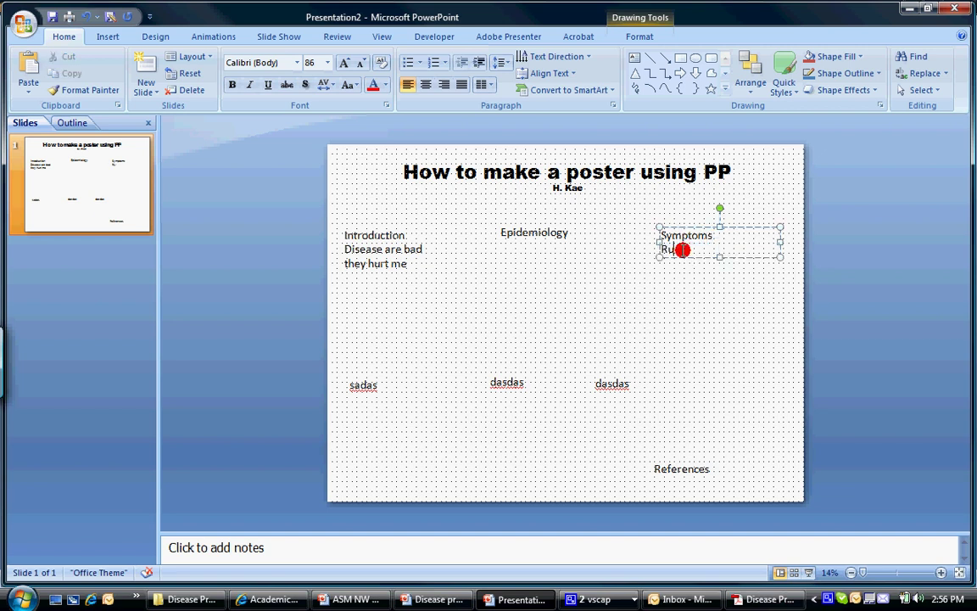
{"action": "type", "text": "Runny nose"}
{"action": "left_click", "coordinate": [735, 317]}
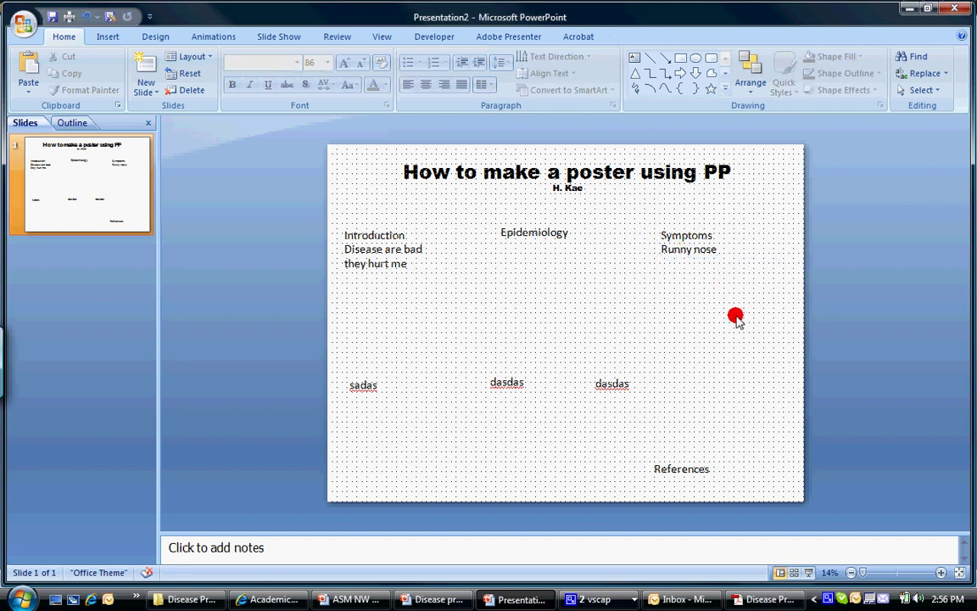
- Set the Introduction text box's font size to 60
{"action": "left_click", "coordinate": [389, 222]}
{"action": "left_click", "coordinate": [388, 227]}
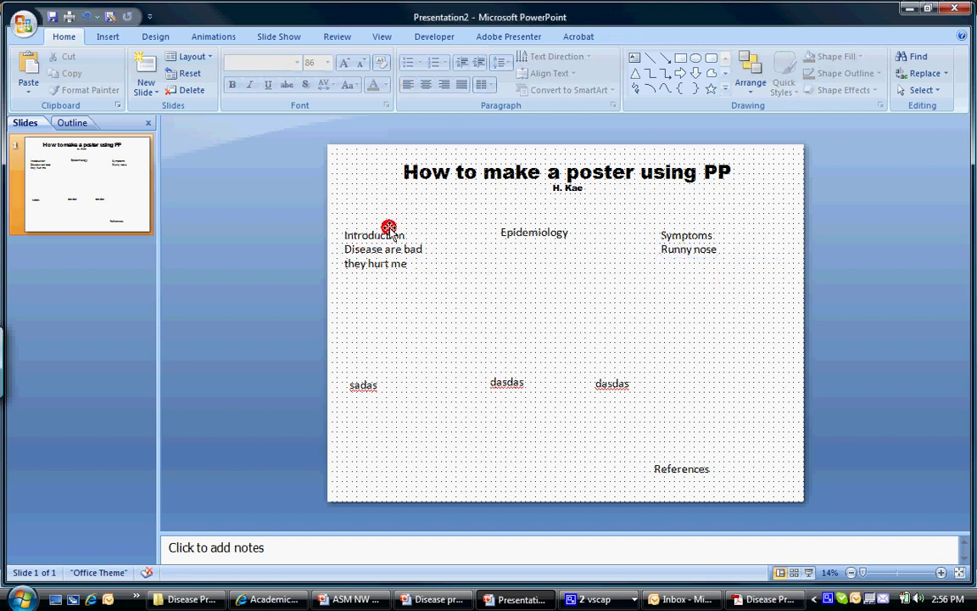
{"action": "left_click", "coordinate": [388, 228]}
{"action": "left_click", "coordinate": [325, 63]}
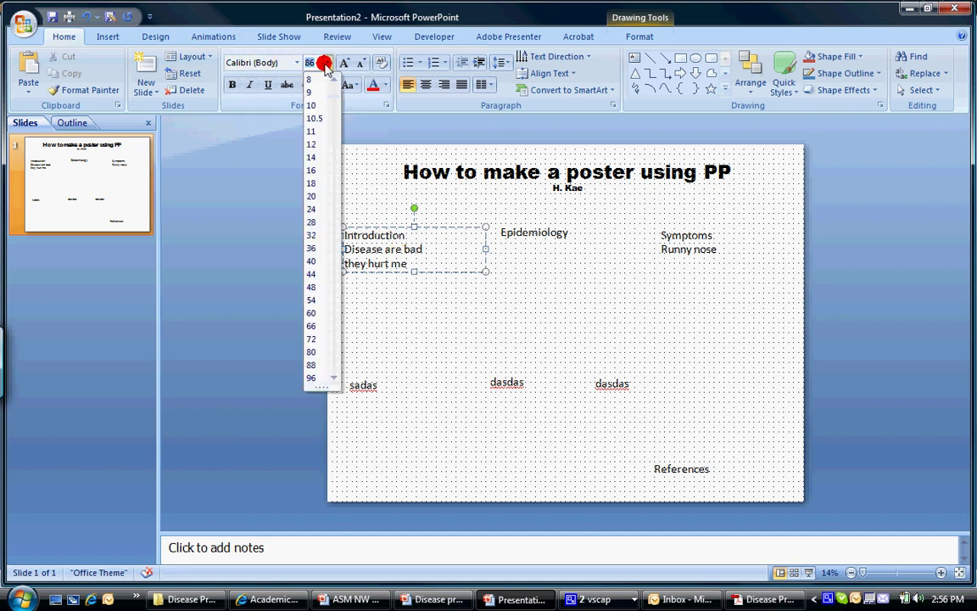
{"action": "left_click", "coordinate": [398, 219]}
{"action": "left_click", "coordinate": [399, 219]}
{"action": "left_click", "coordinate": [400, 228]}
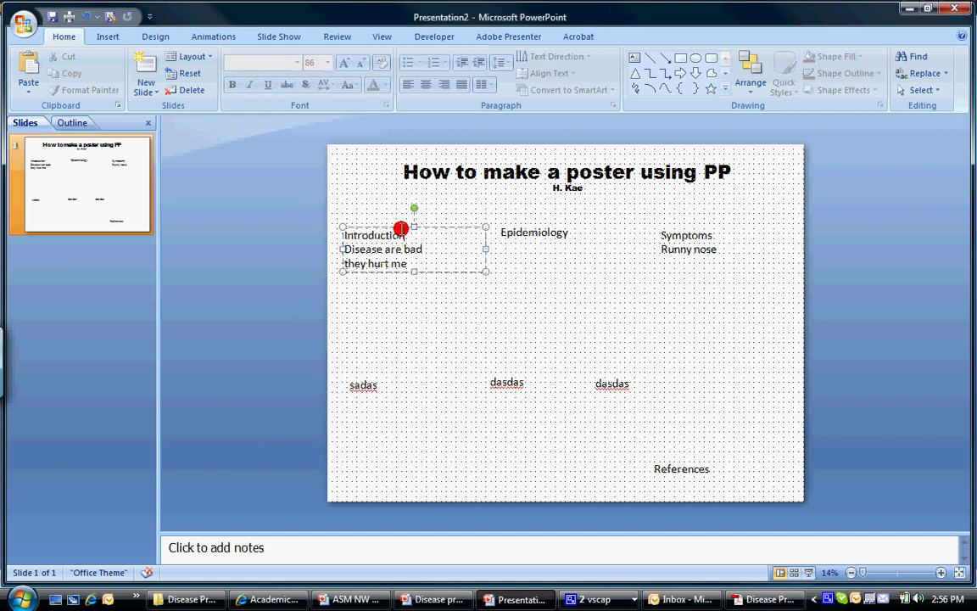
{"action": "left_click", "coordinate": [327, 63]}
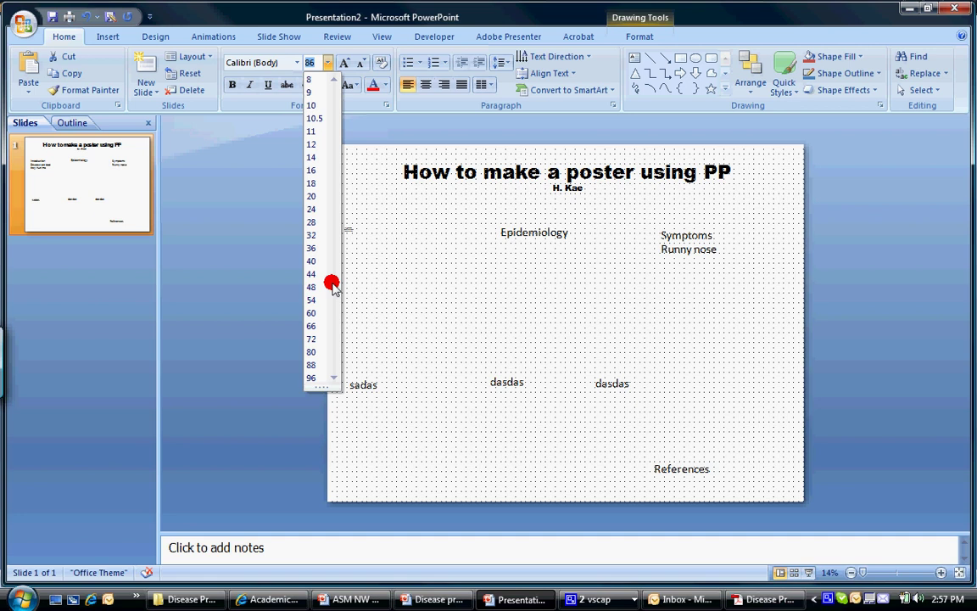
{"action": "left_click", "coordinate": [308, 321]}
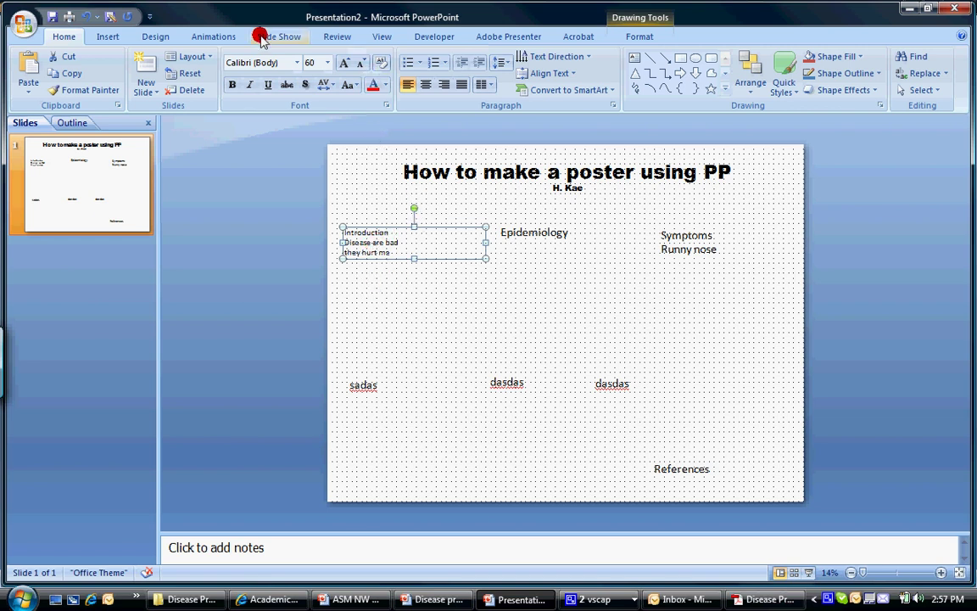
- Insert the Spam image from the Pictures folder and move it beside the Introduction text
{"action": "left_click", "coordinate": [426, 307]}
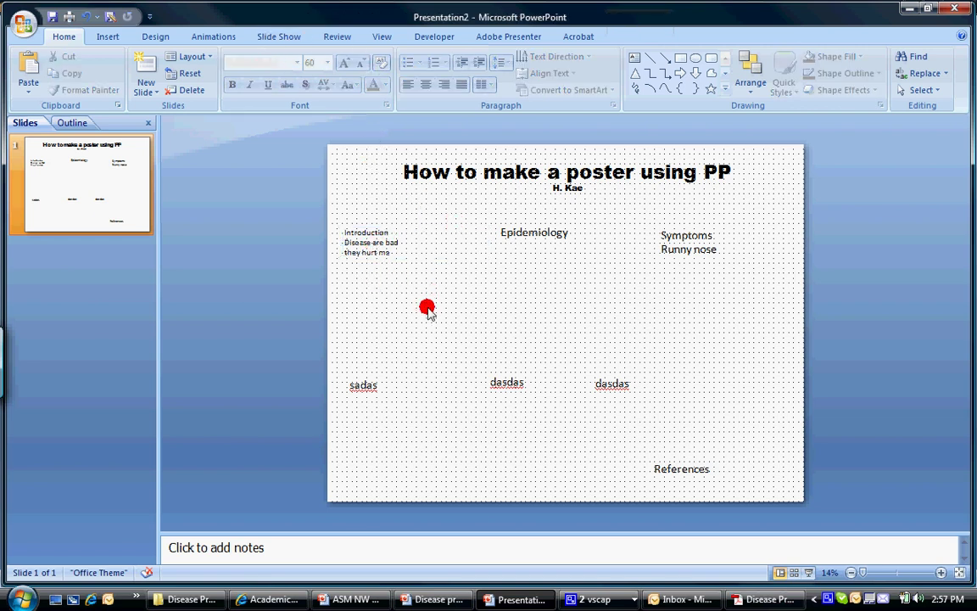
{"action": "left_click", "coordinate": [111, 38]}
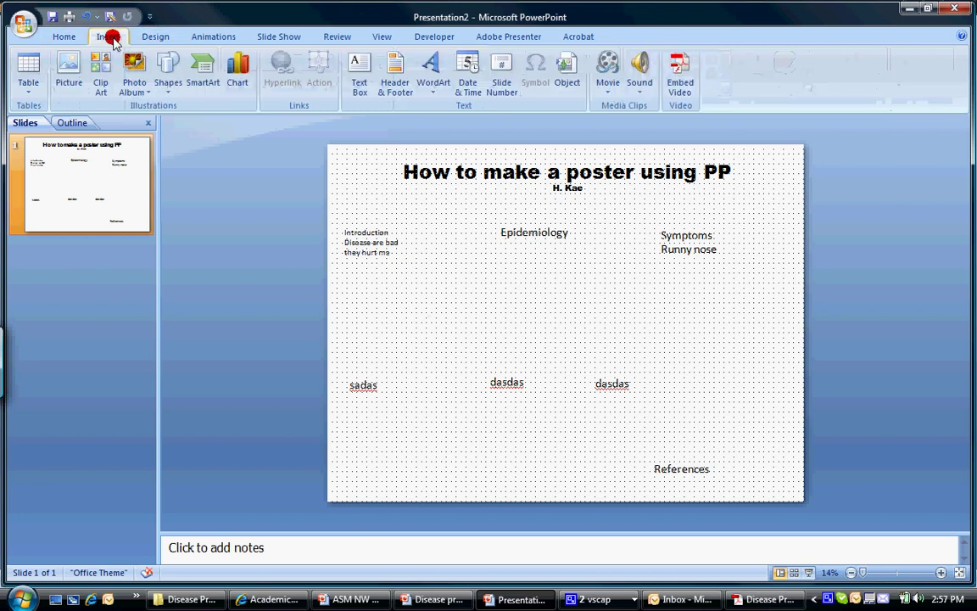
{"action": "left_click", "coordinate": [68, 75]}
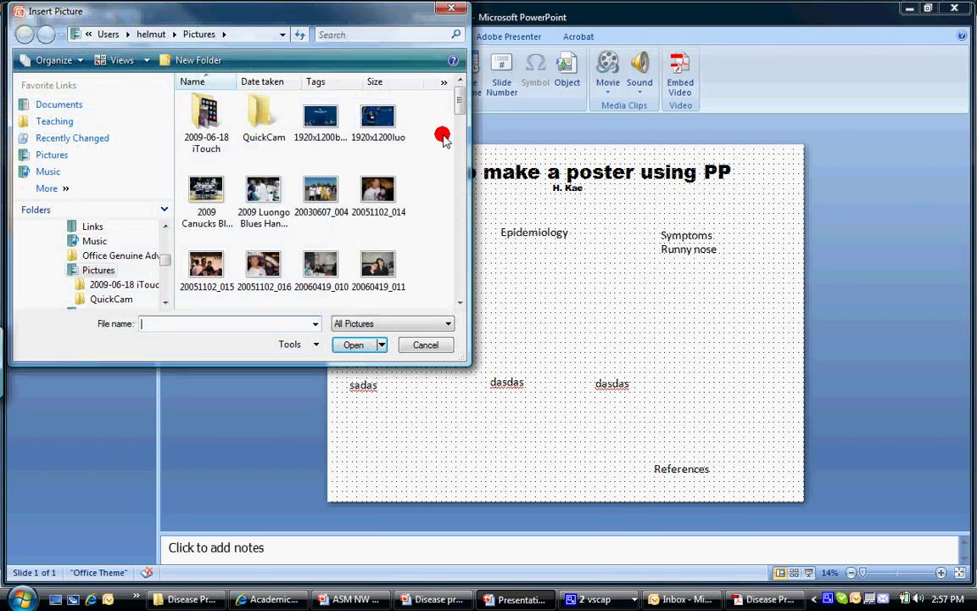
{"action": "left_click_drag", "start_coordinate": [456, 105], "coordinate": [458, 287]}
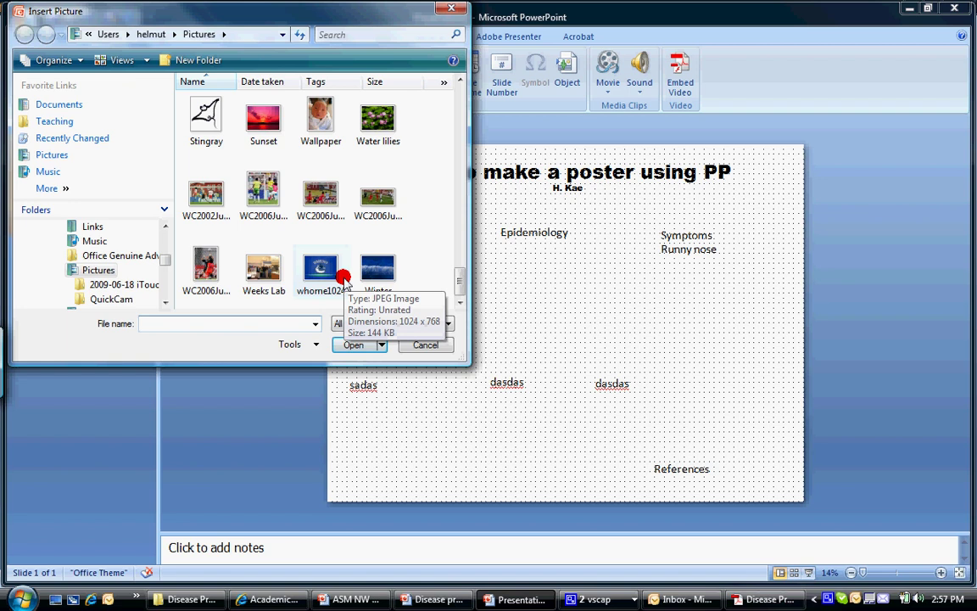
{"action": "left_click_drag", "start_coordinate": [458, 277], "coordinate": [460, 259]}
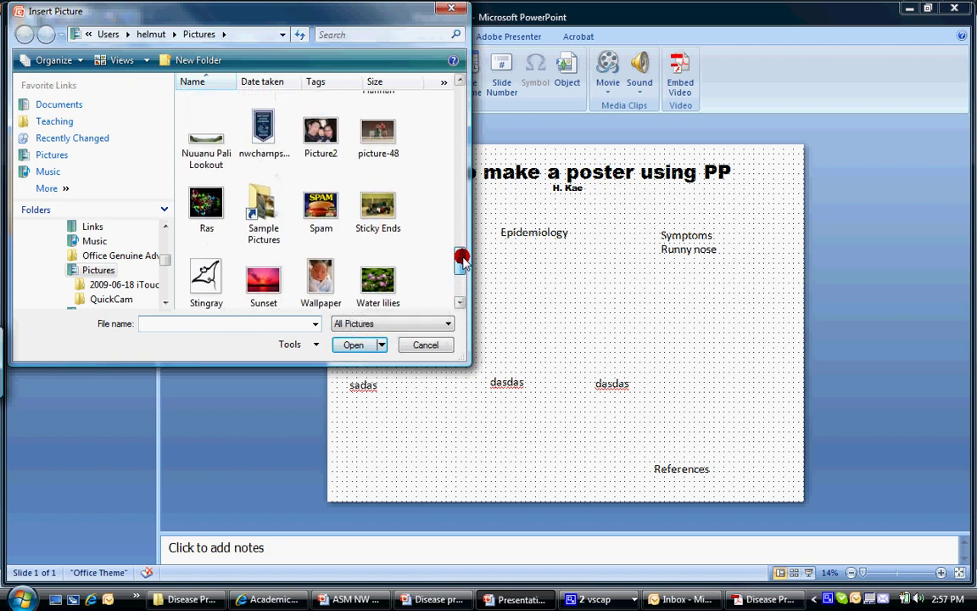
{"action": "double_click", "coordinate": [318, 201]}
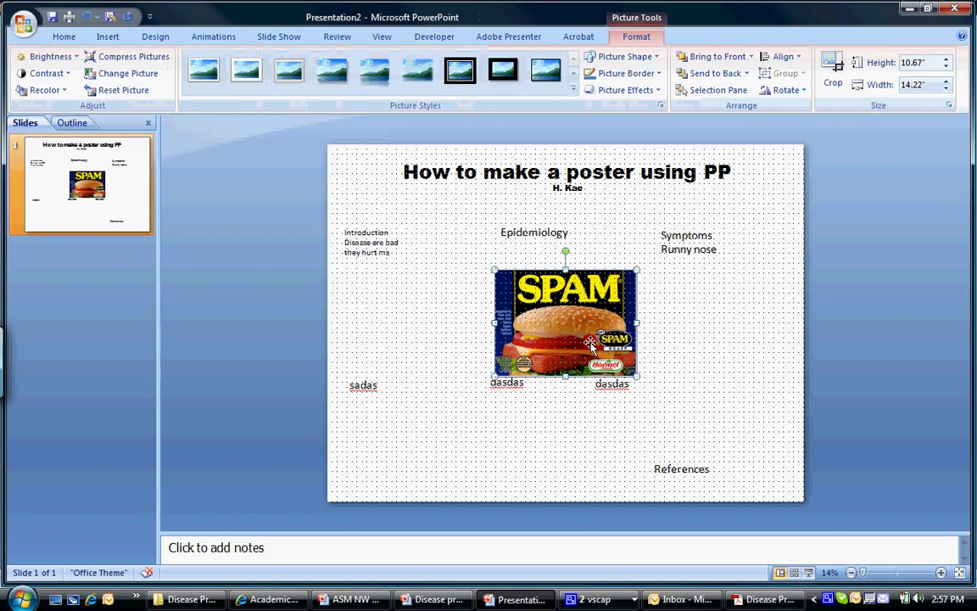
{"action": "left_click_drag", "start_coordinate": [591, 345], "coordinate": [468, 245]}
- Add a caption box under the picture reading 'Fig 1 - Can od SPAM. Classic SPAM found in all spermarkets'
{"action": "left_click", "coordinate": [64, 37]}
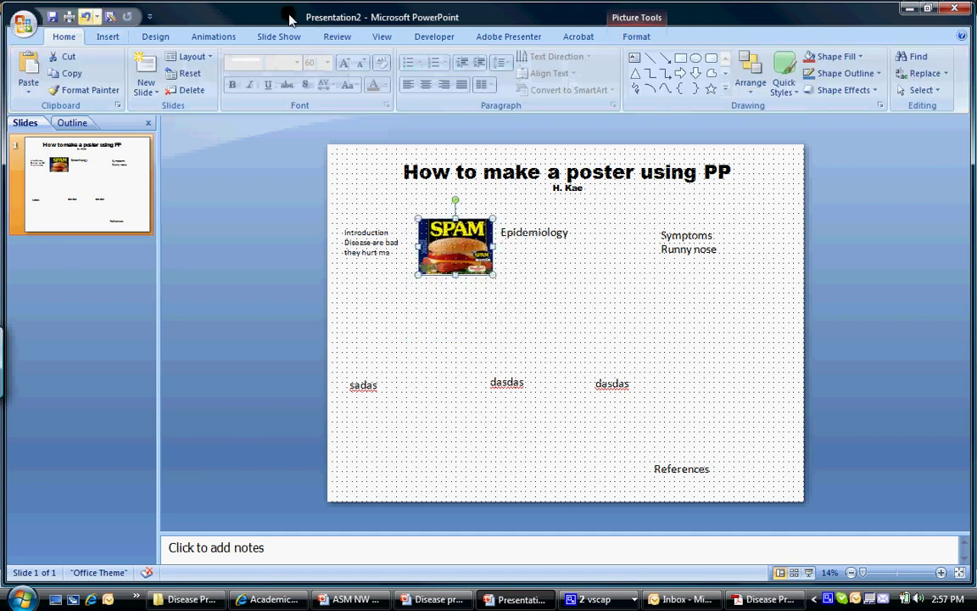
{"action": "left_click", "coordinate": [632, 56]}
{"action": "left_click_drag", "start_coordinate": [418, 284], "coordinate": [497, 308]}
{"action": "type", "text": "Fig"}
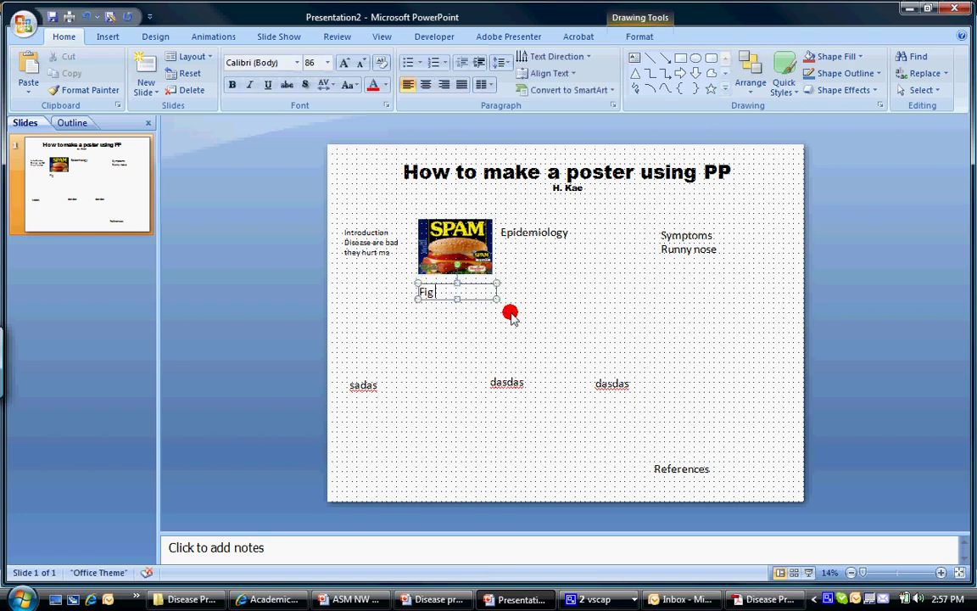
{"action": "type", "text": " 1 - Can od SPAM"}
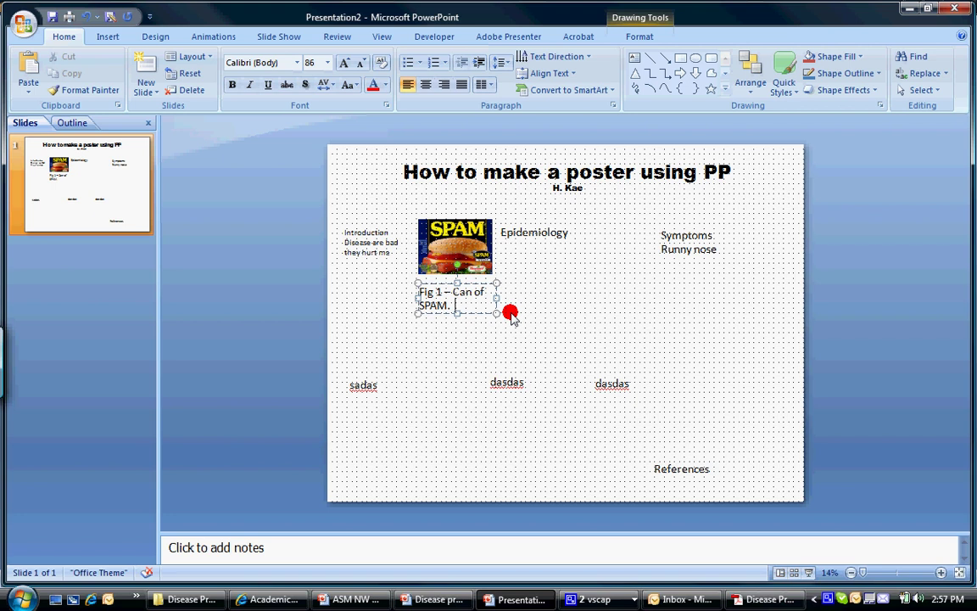
{"action": "type", "text": ".  Classic SPAM f"}
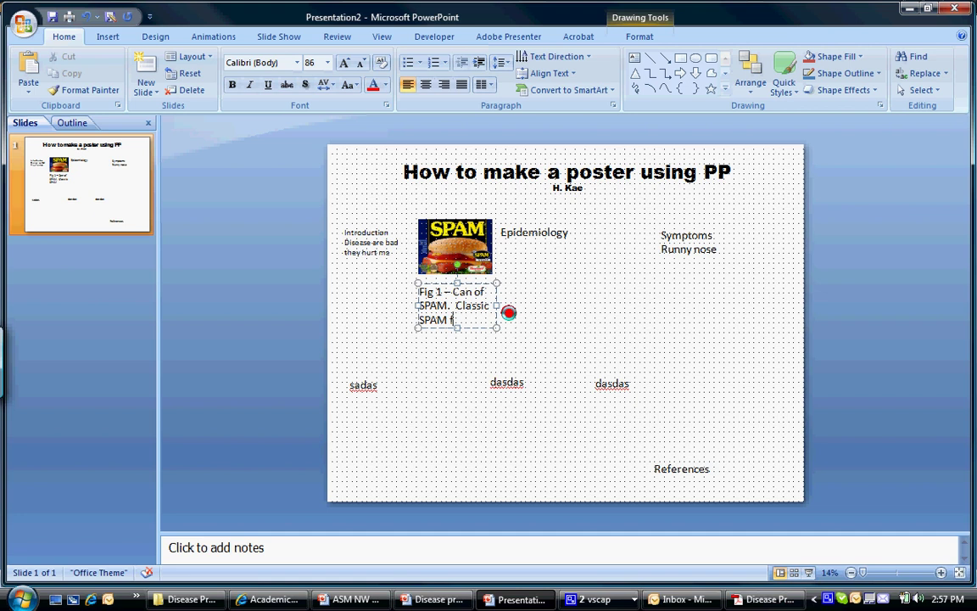
{"action": "type", "text": "ound in all s"}
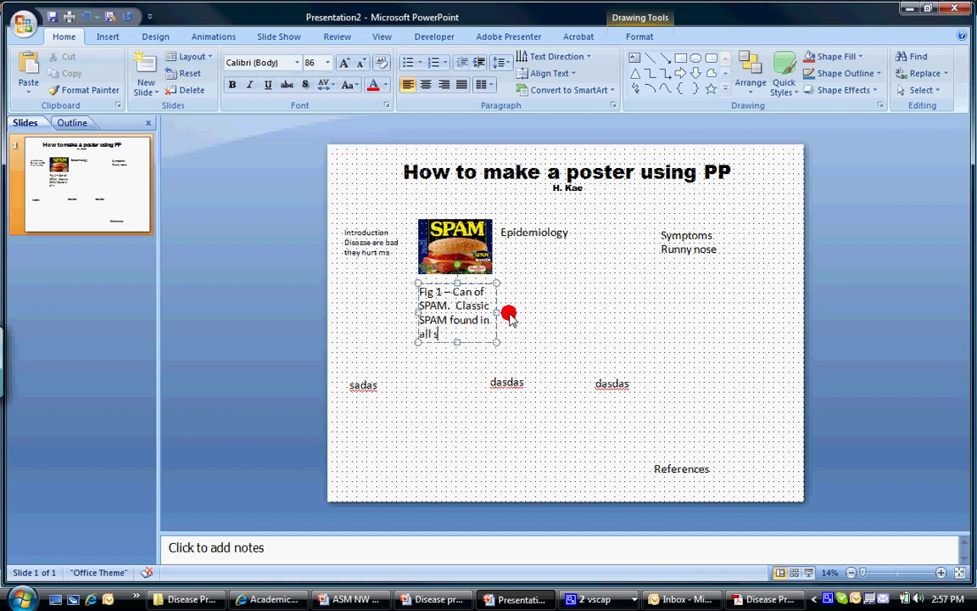
{"action": "type", "text": "permarkets"}
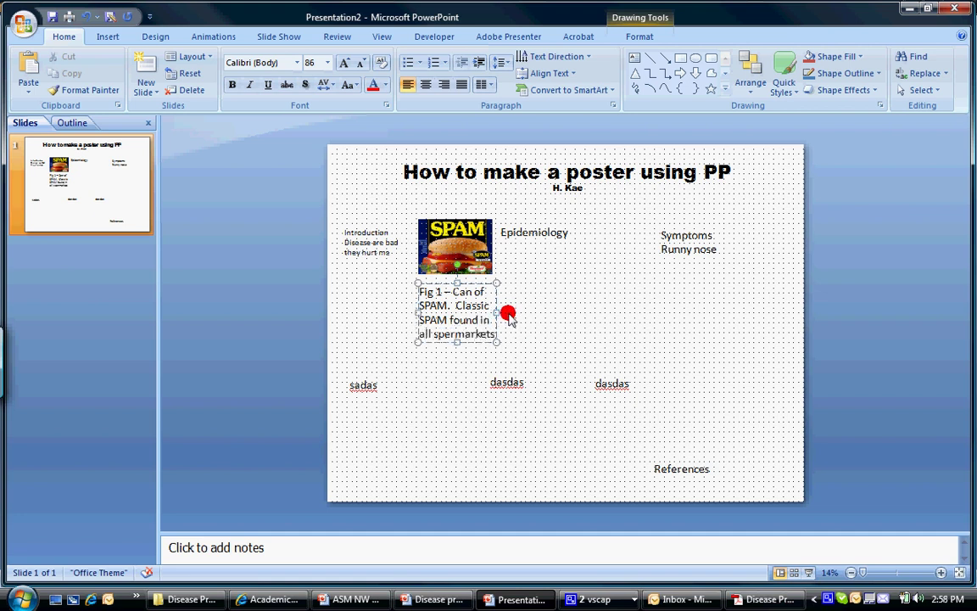
- Correct 'spermarkets' to 'supermarkets' and add the Introduction line 'Hasihdksnds (fig 1)'
{"action": "left_click", "coordinate": [432, 334]}
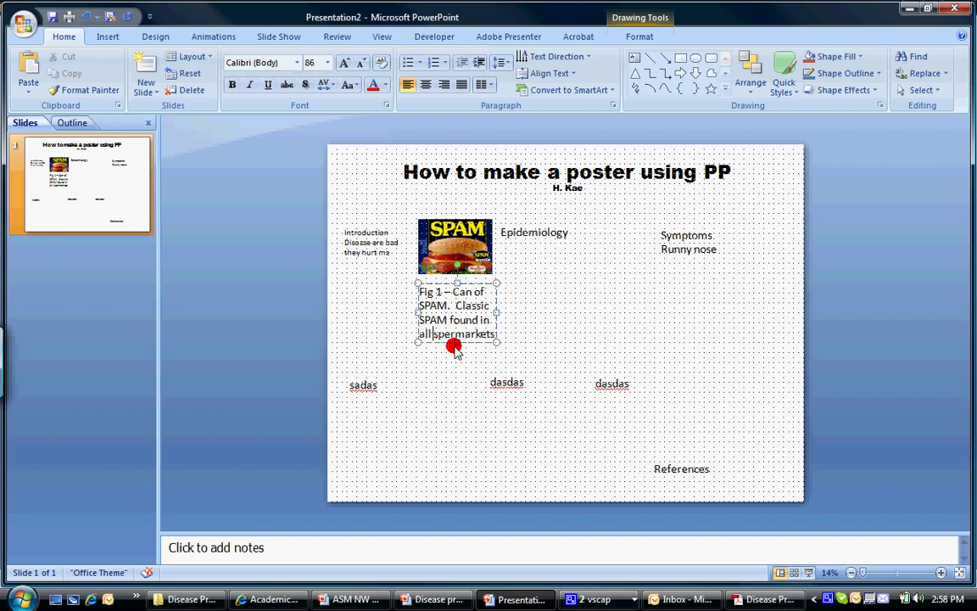
{"action": "type", "text": "u"}
{"action": "left_click", "coordinate": [379, 251]}
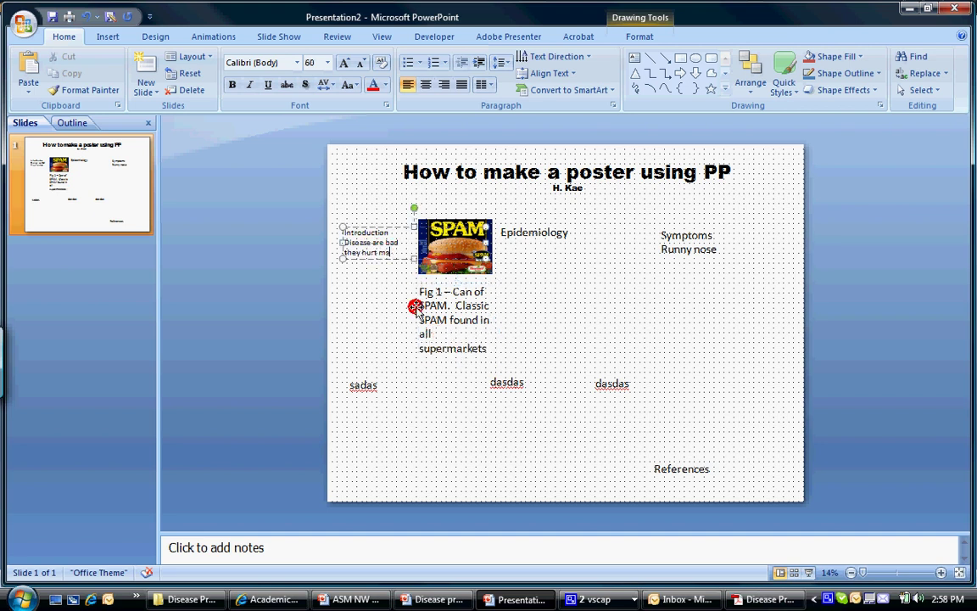
{"action": "key", "text": "Return"}
{"action": "key", "text": "Return"}
{"action": "type", "text": "Hasihdksnds (f"}
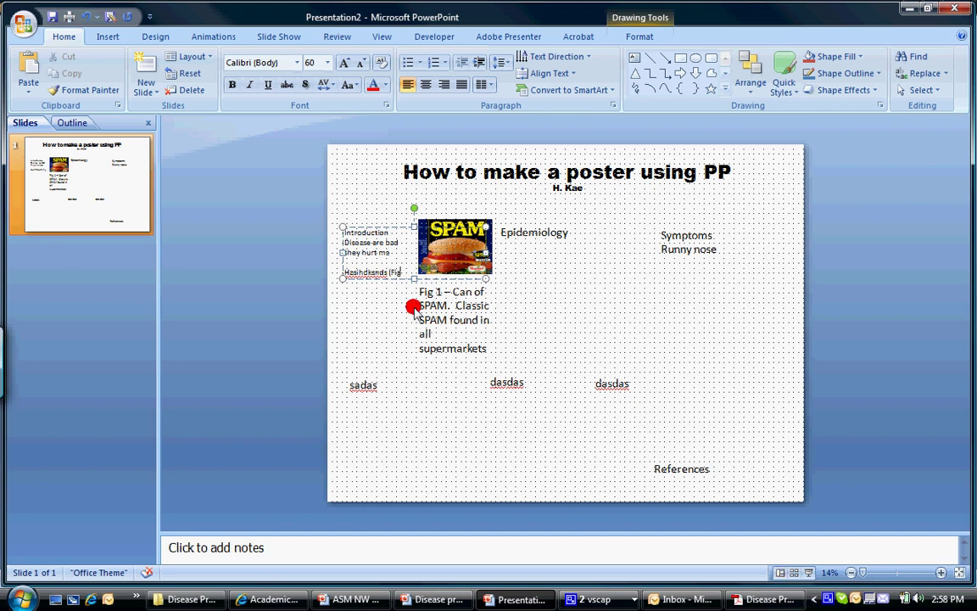
{"action": "type", "text": "ig 1)"}
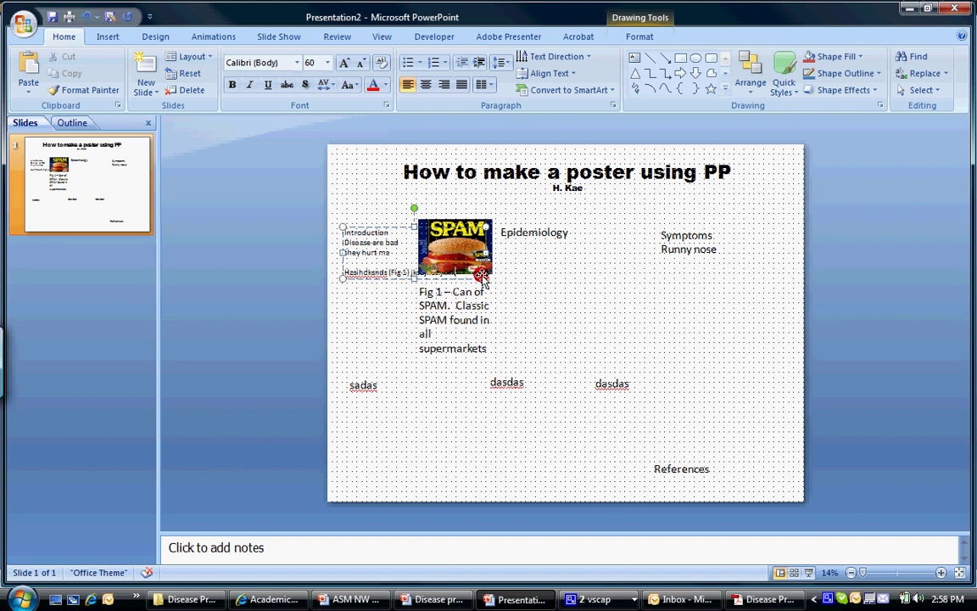
- Set a solid yellow slide background via Format Background, after briefly trying dark blue
{"action": "left_click", "coordinate": [555, 338]}
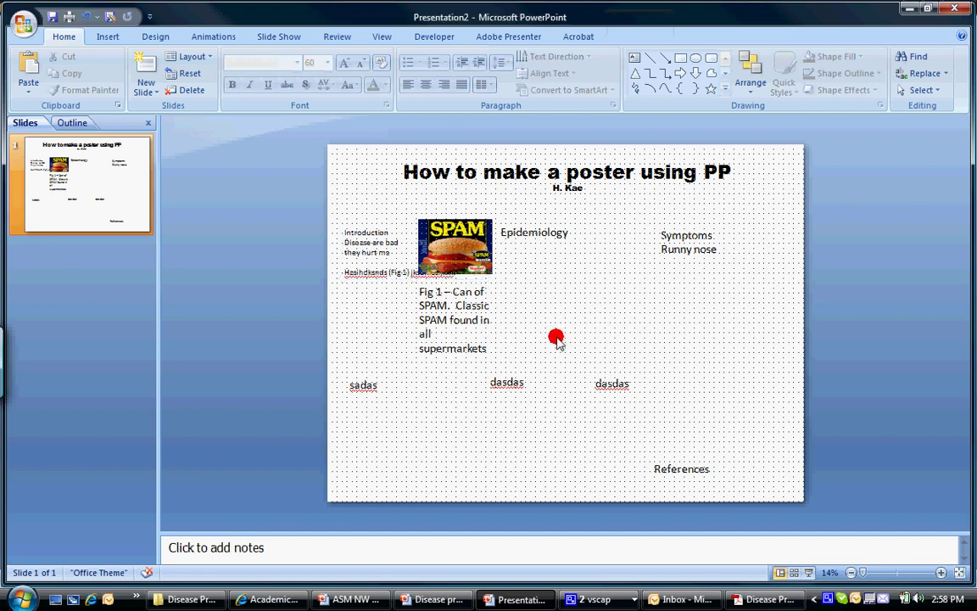
{"action": "right_click", "coordinate": [547, 335]}
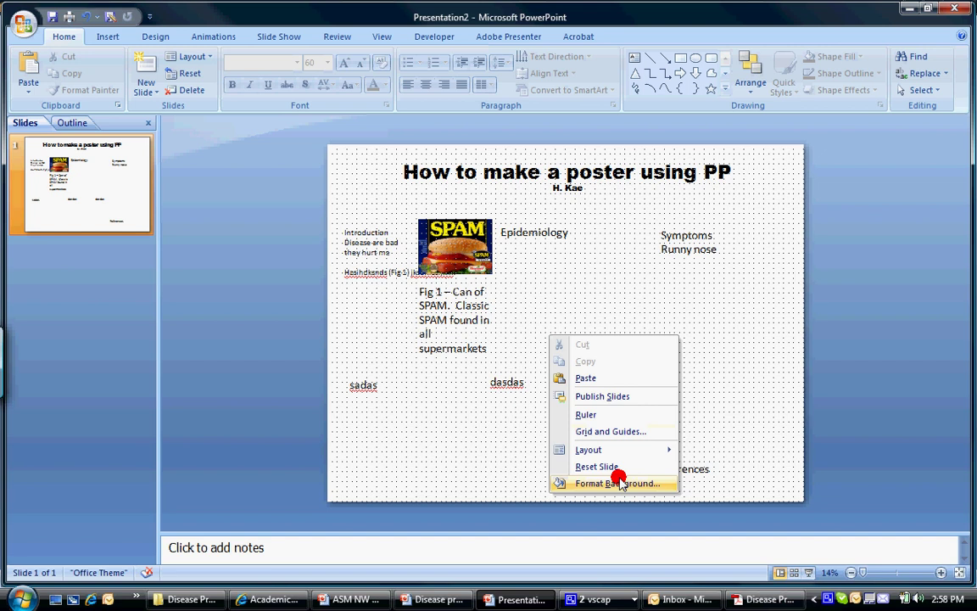
{"action": "right_click", "coordinate": [535, 295]}
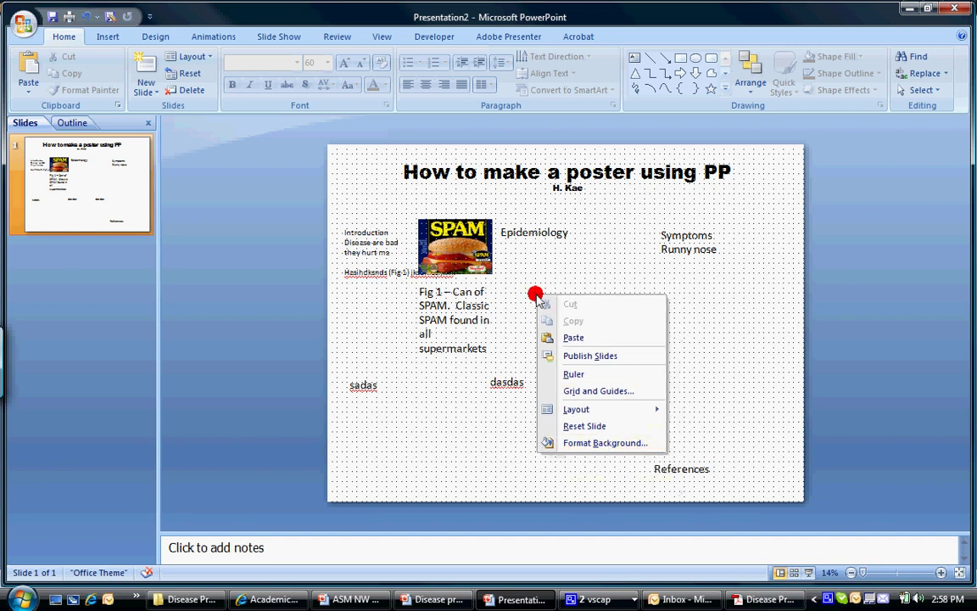
{"action": "left_click", "coordinate": [604, 443]}
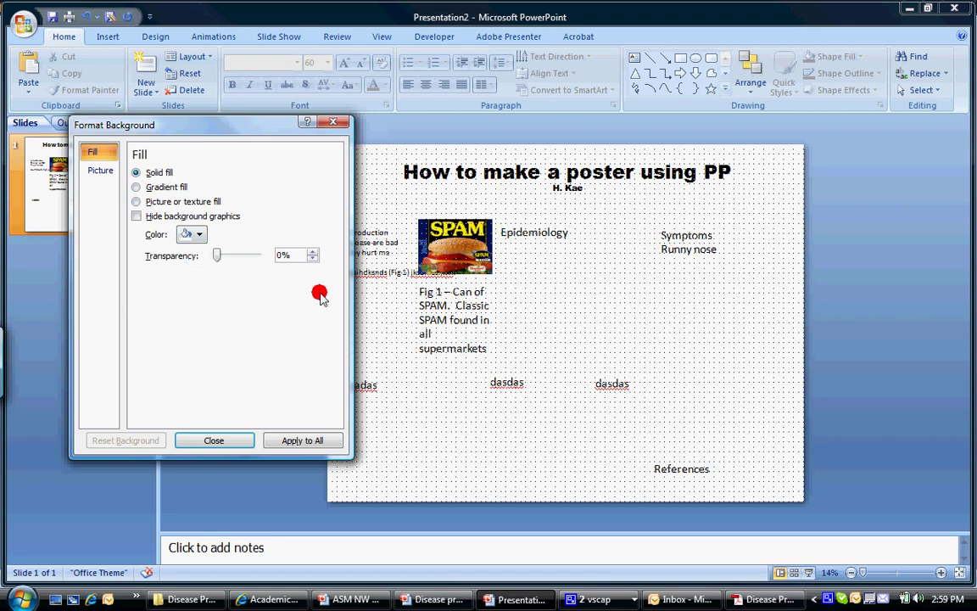
{"action": "left_click", "coordinate": [193, 235]}
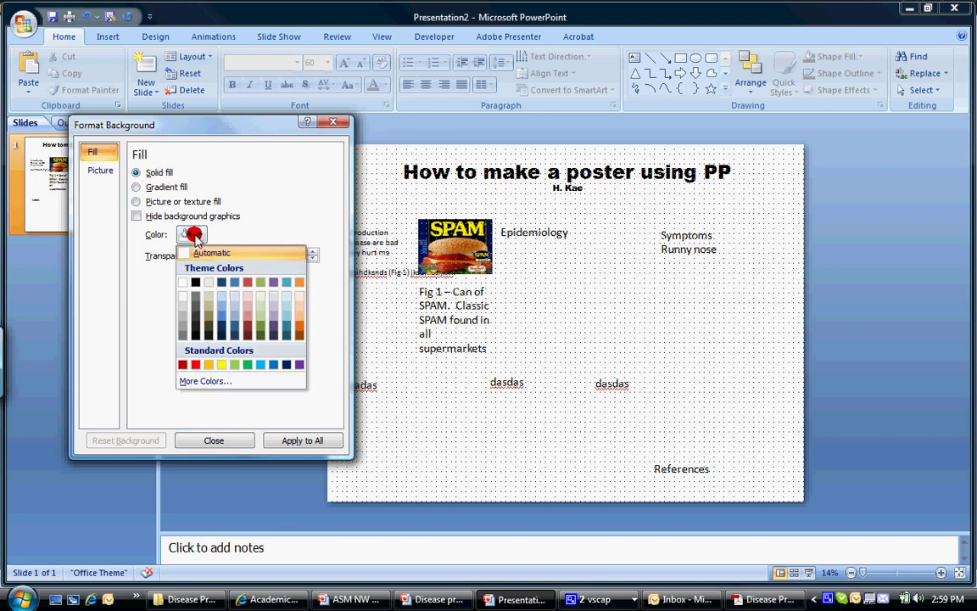
{"action": "left_click", "coordinate": [235, 334]}
{"action": "left_click", "coordinate": [198, 235]}
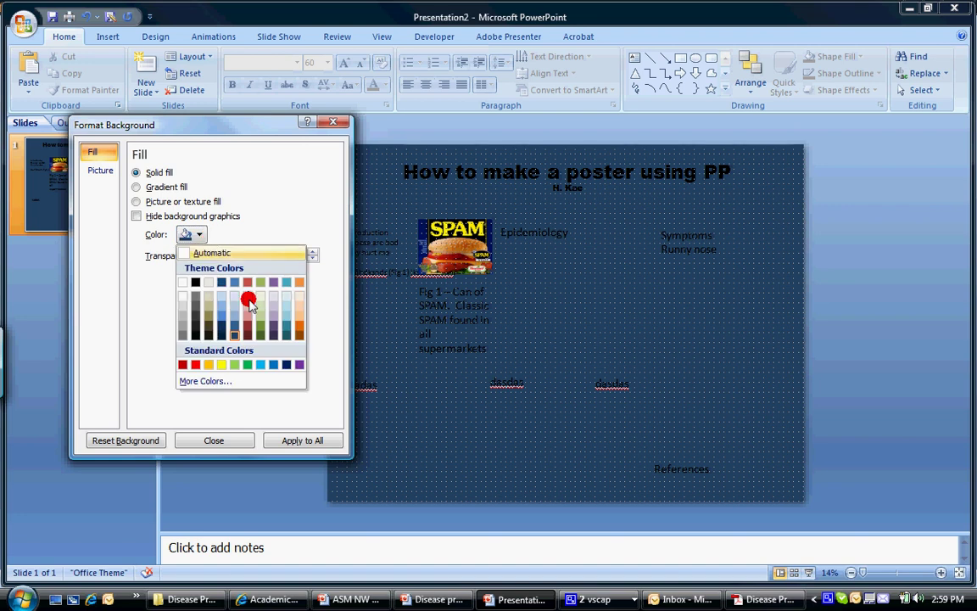
{"action": "left_click", "coordinate": [213, 362]}
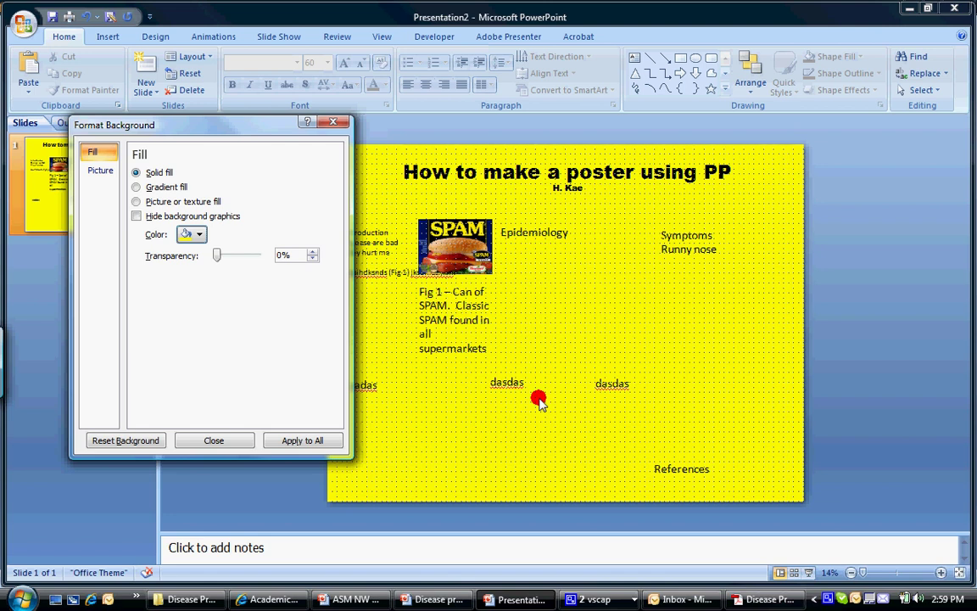
- Try a texture and then a photo as the slide background before settling on a gradient fill
{"action": "left_click", "coordinate": [144, 201]}
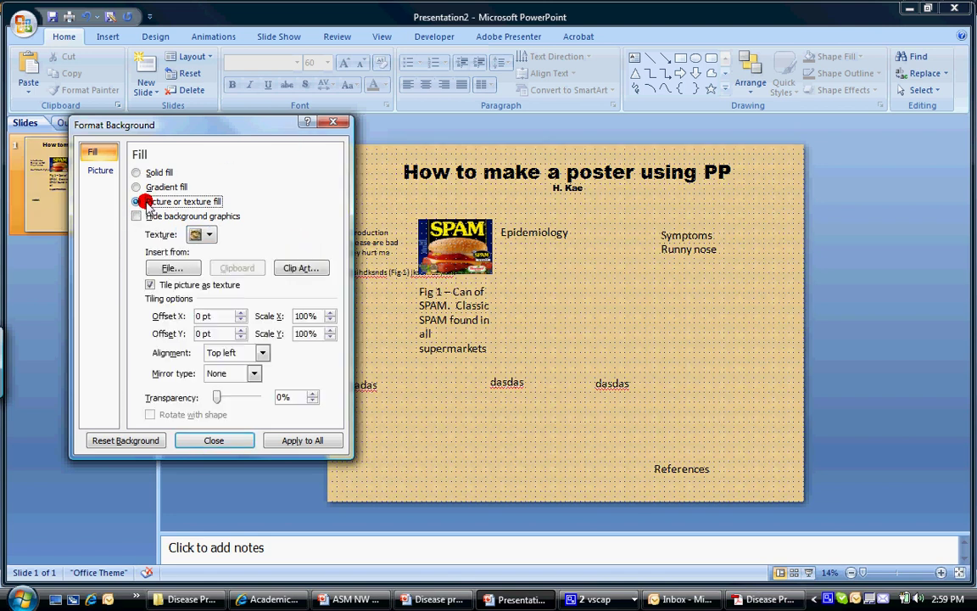
{"action": "left_click", "coordinate": [207, 234]}
{"action": "left_click", "coordinate": [286, 350]}
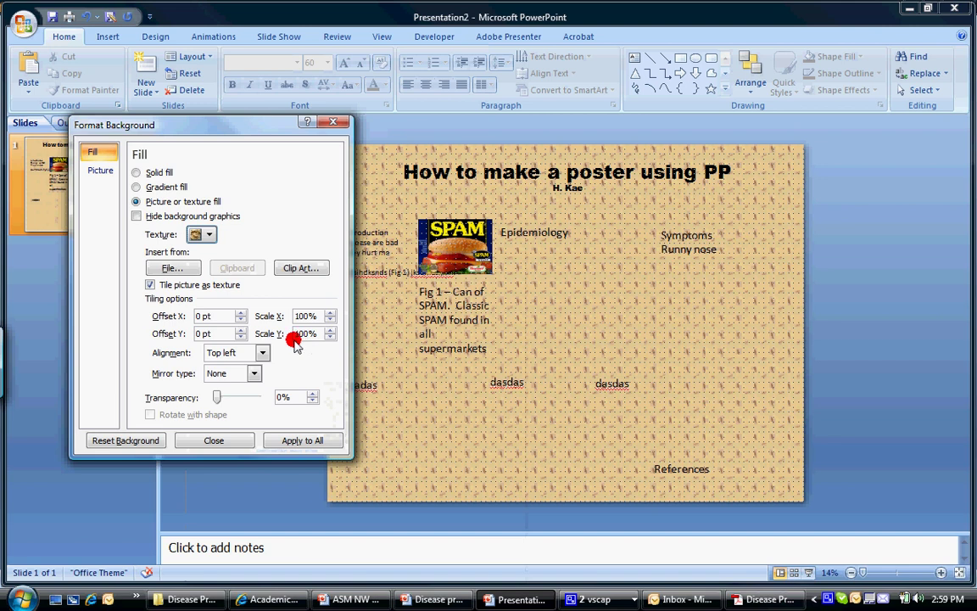
{"action": "left_click", "coordinate": [172, 268]}
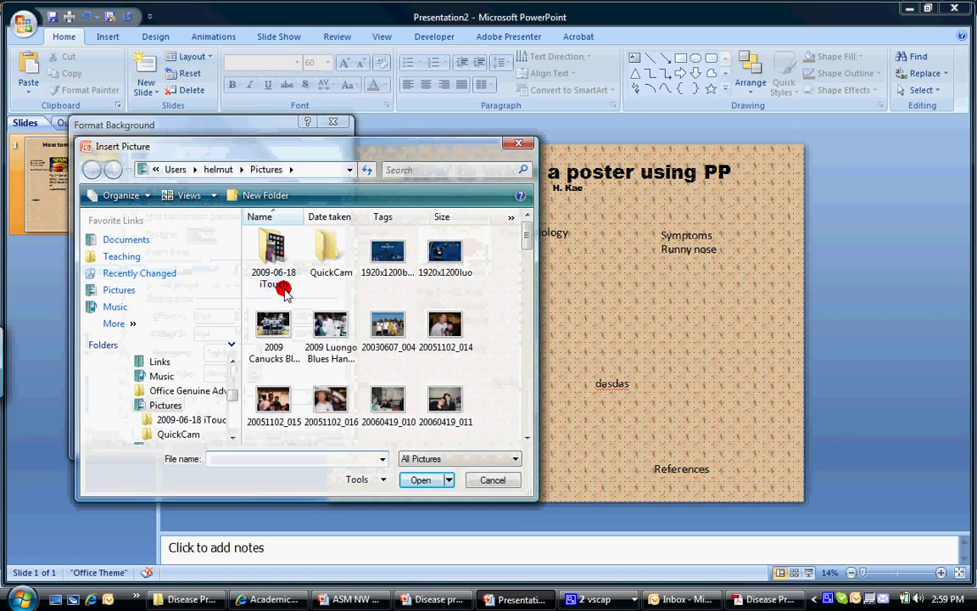
{"action": "double_click", "coordinate": [431, 322]}
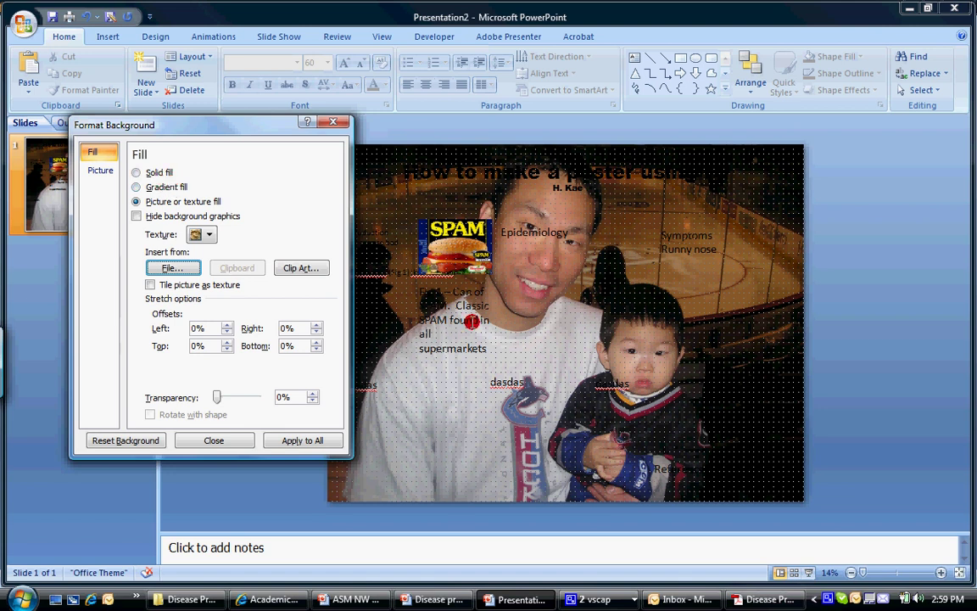
{"action": "left_click", "coordinate": [417, 321]}
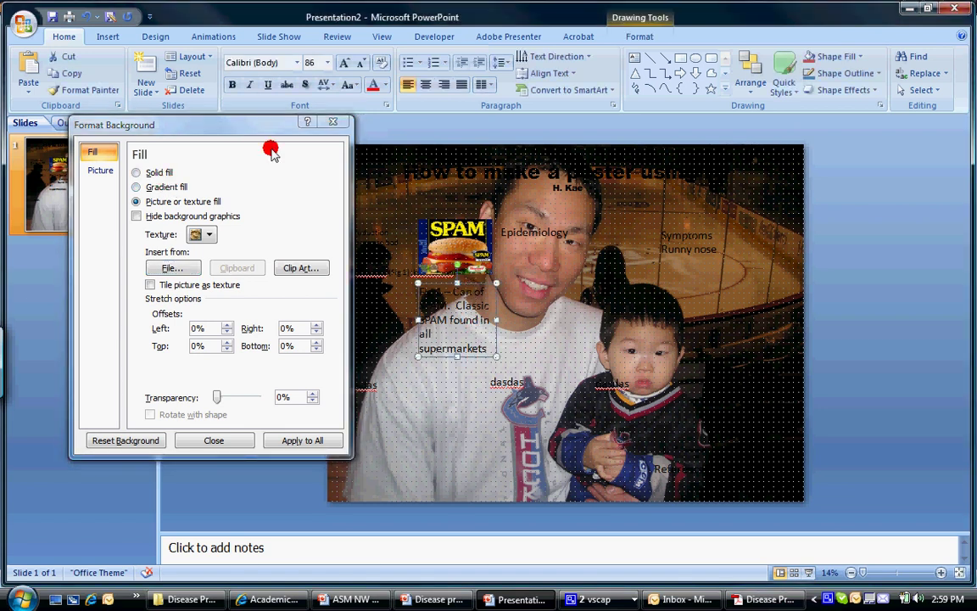
{"action": "left_click", "coordinate": [157, 187]}
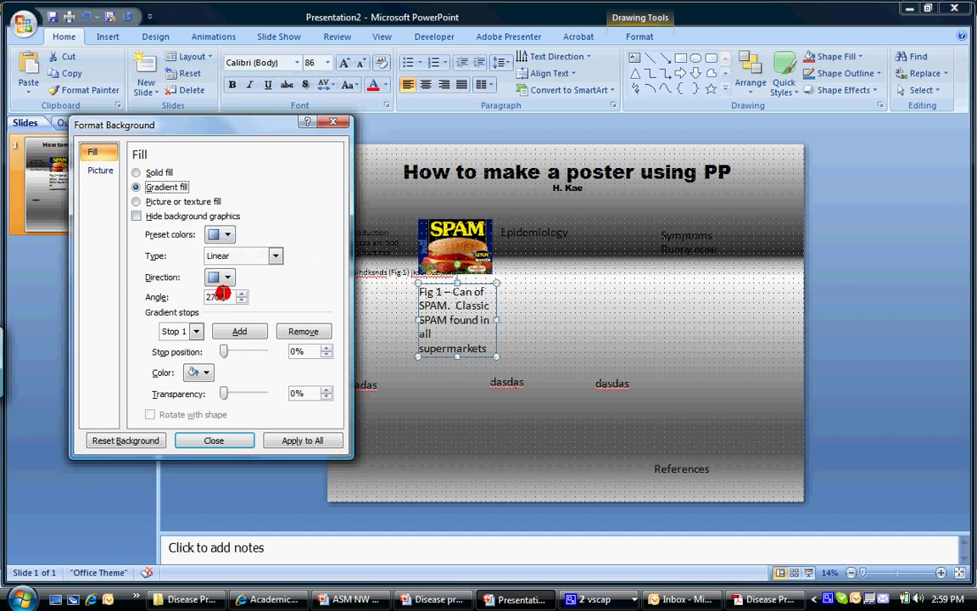
- Try a purple-red preset gradient, made radial and centred at the top-right
{"action": "left_click", "coordinate": [222, 236]}
{"action": "left_click", "coordinate": [222, 259]}
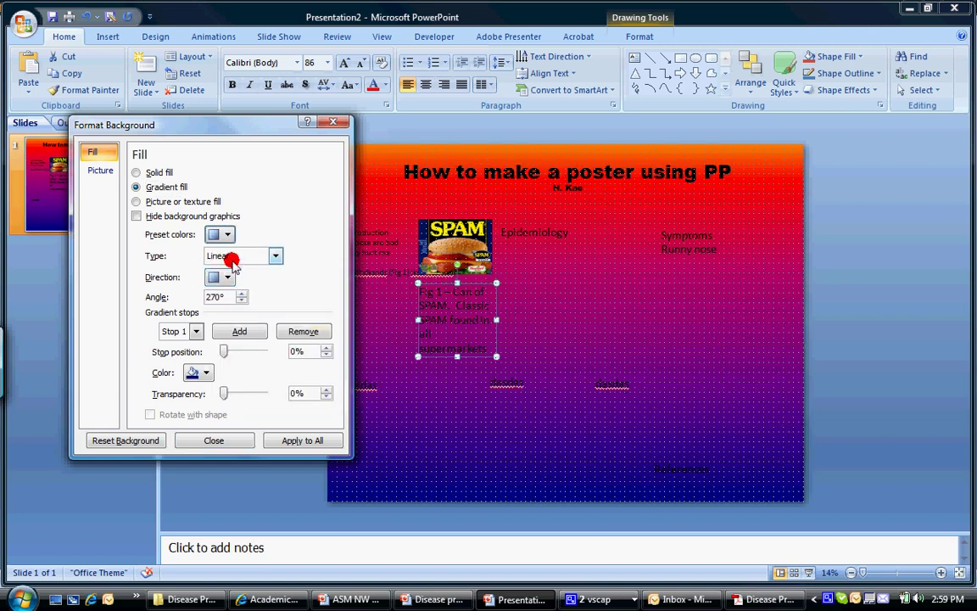
{"action": "left_click", "coordinate": [243, 255]}
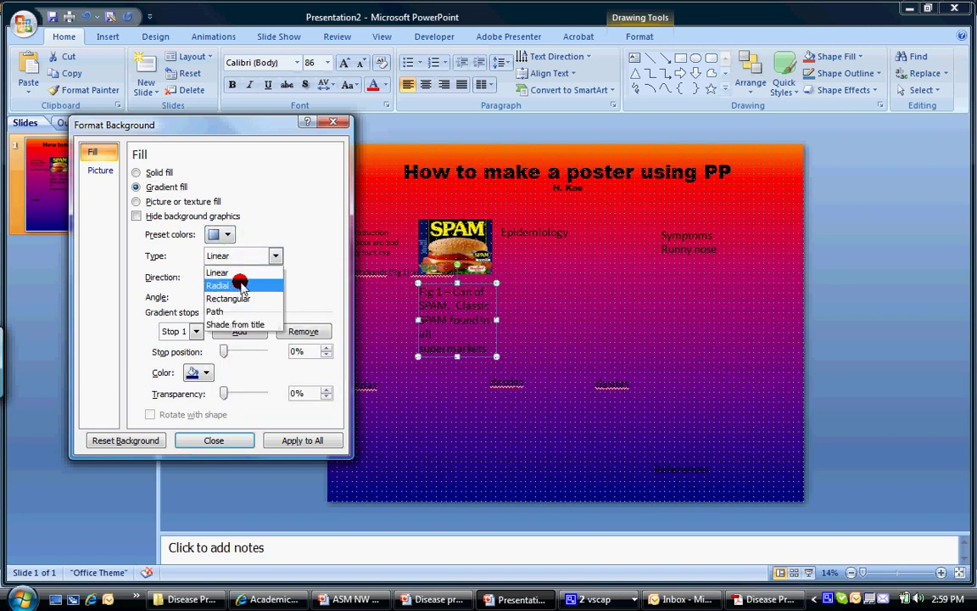
{"action": "left_click", "coordinate": [240, 281]}
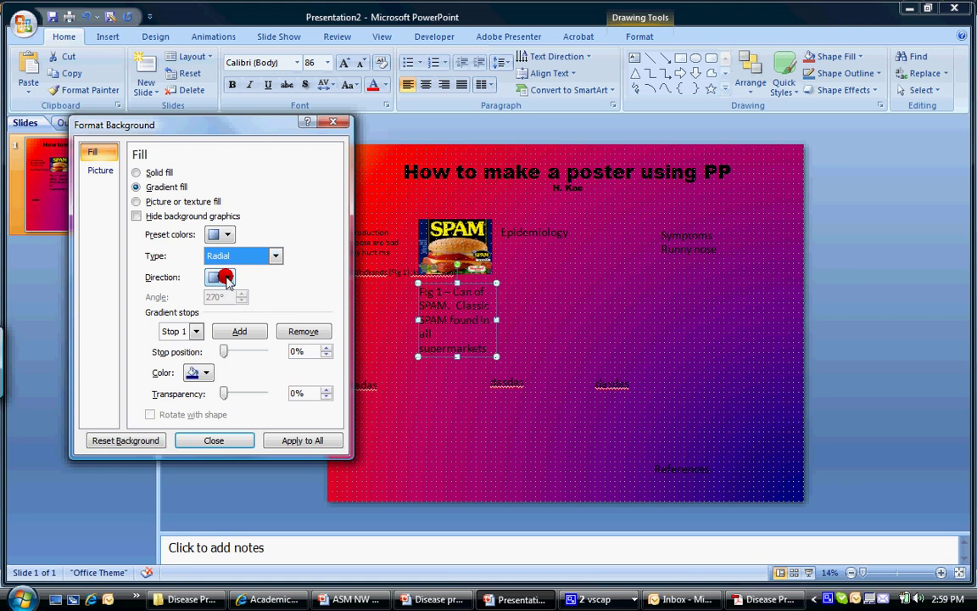
{"action": "left_click", "coordinate": [221, 277]}
{"action": "left_click", "coordinate": [265, 307]}
- Switch to the gold preset gradient and make its first stop light green
{"action": "left_click", "coordinate": [227, 235]}
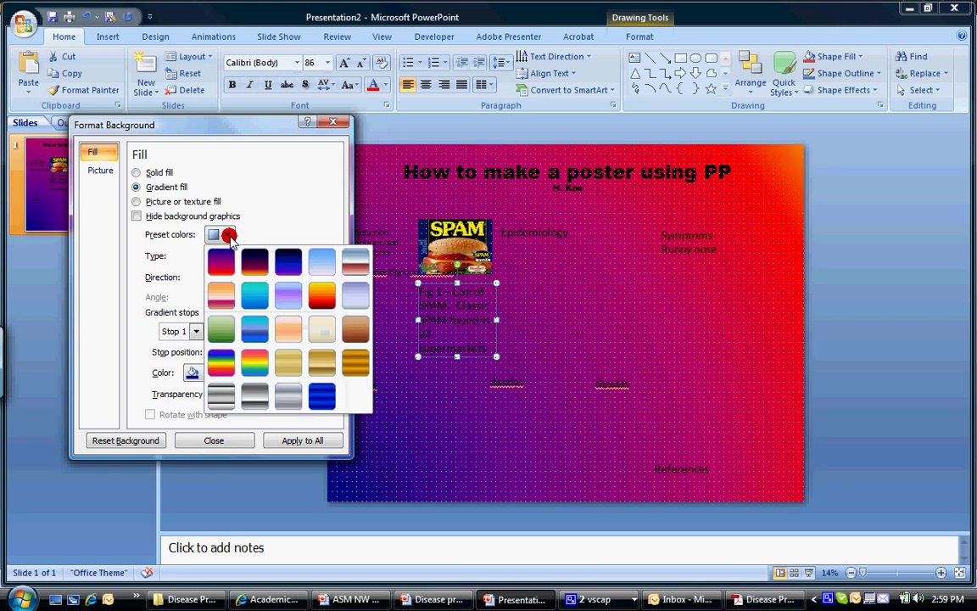
{"action": "left_click", "coordinate": [355, 362]}
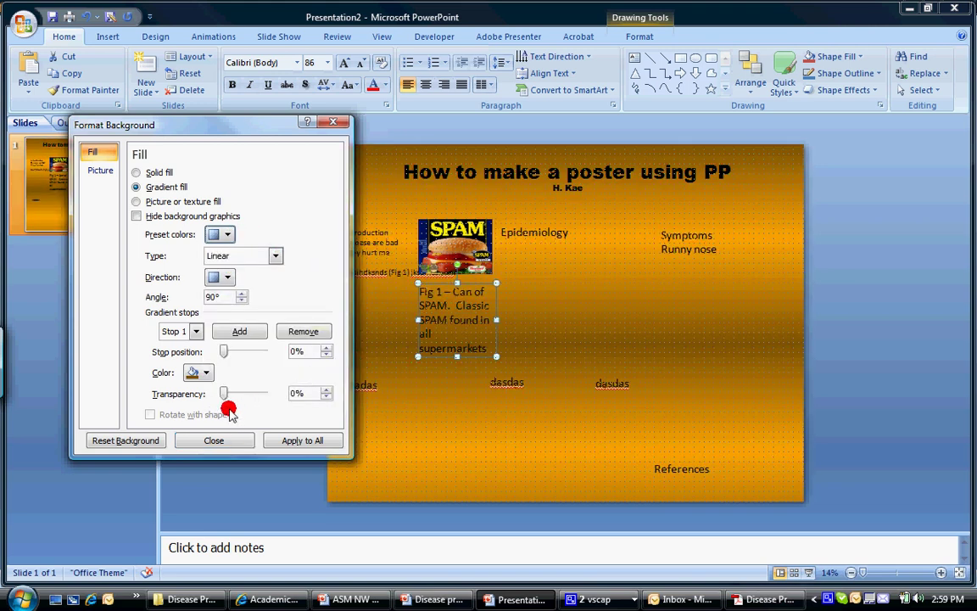
{"action": "left_click", "coordinate": [190, 374]}
{"action": "left_click", "coordinate": [208, 404]}
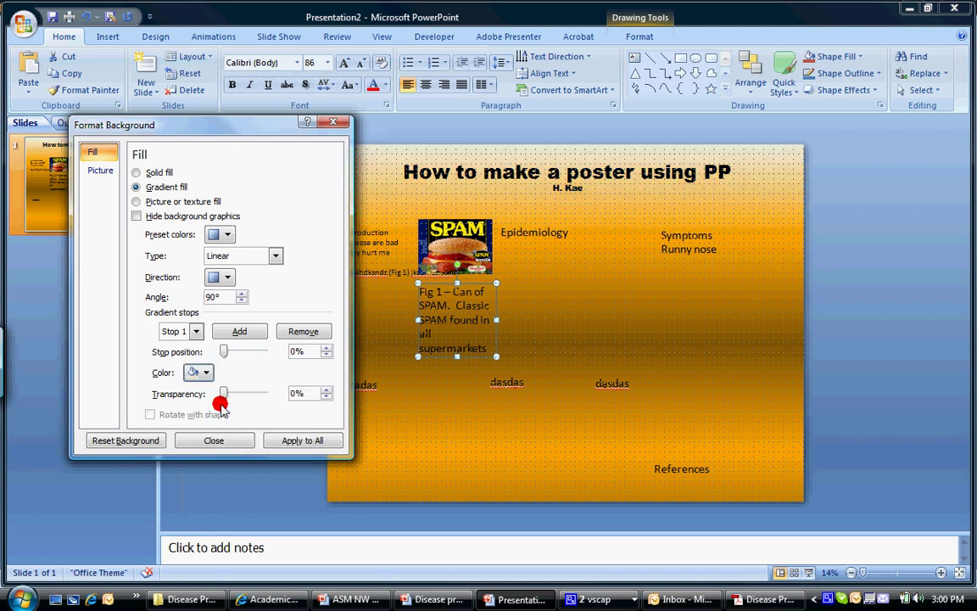
{"action": "left_click", "coordinate": [202, 373]}
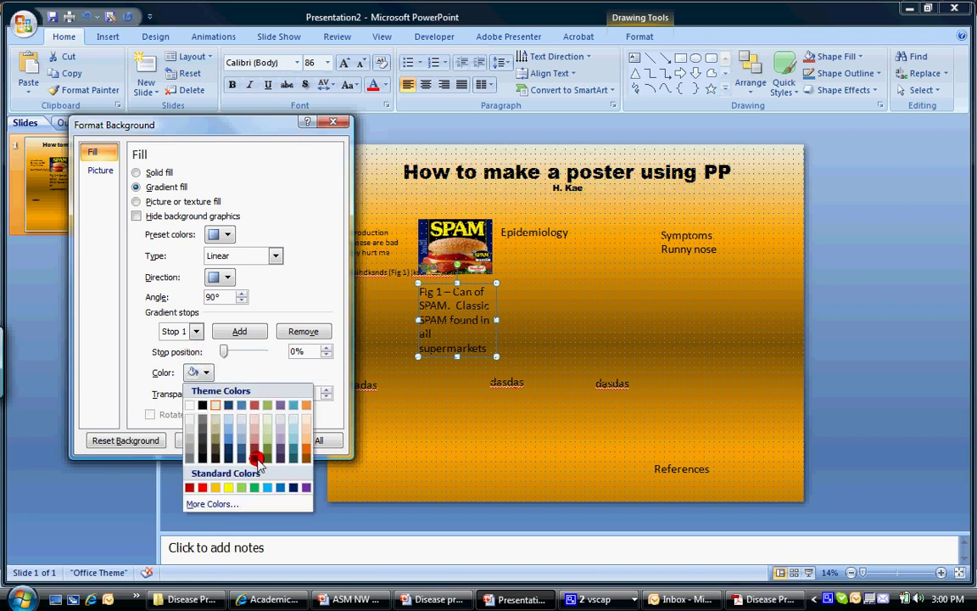
{"action": "left_click", "coordinate": [241, 488]}
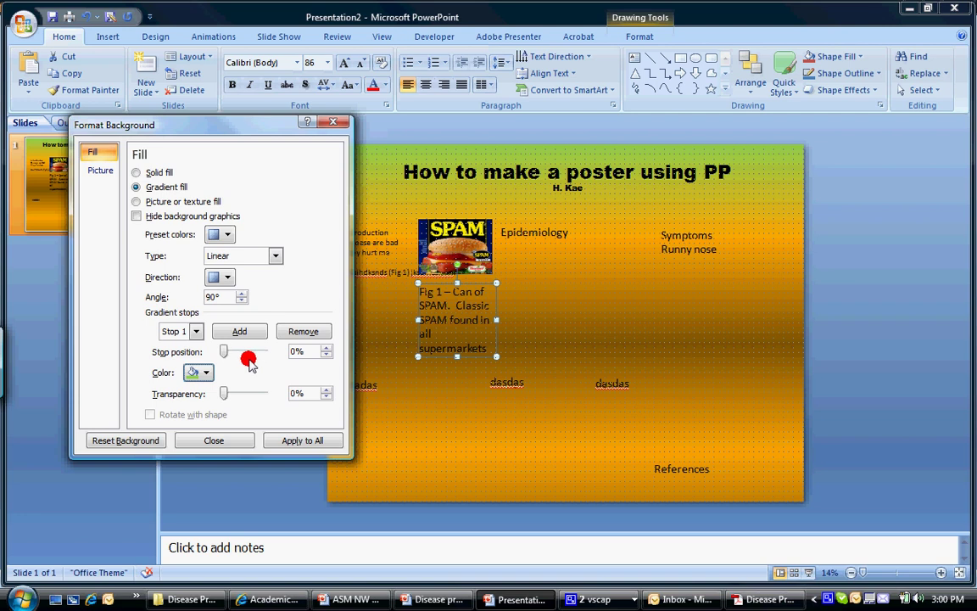
- Fill the background with solid purple at 28% transparency and apply it to all slides
{"action": "left_click", "coordinate": [134, 172]}
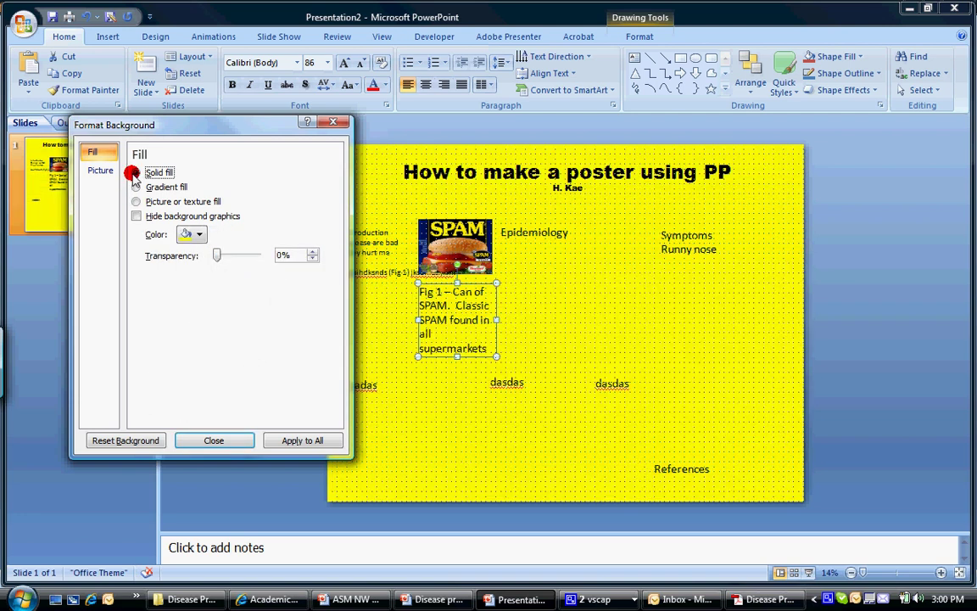
{"action": "left_click_drag", "start_coordinate": [217, 258], "coordinate": [257, 263]}
{"action": "left_click", "coordinate": [193, 235]}
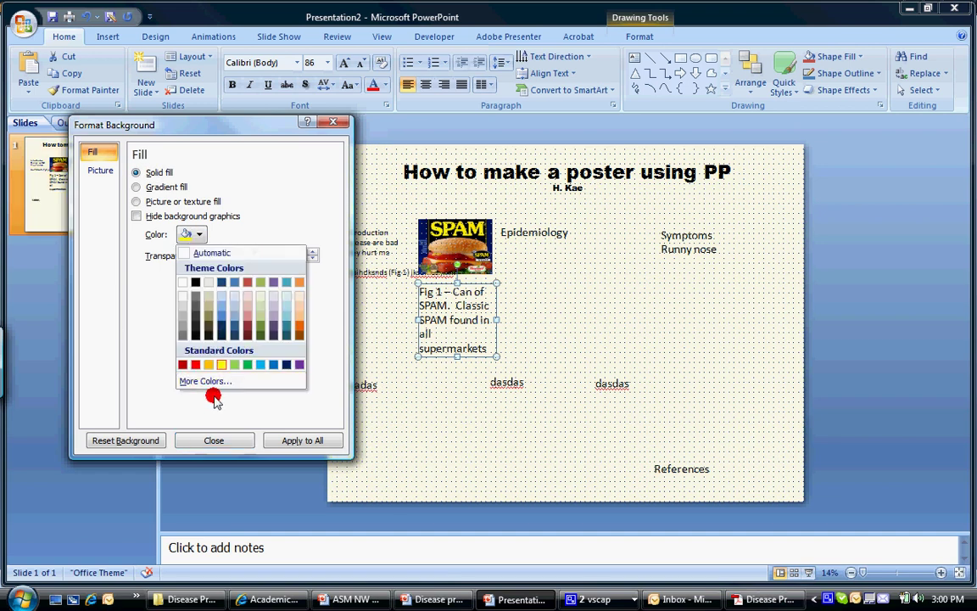
{"action": "left_click", "coordinate": [207, 366]}
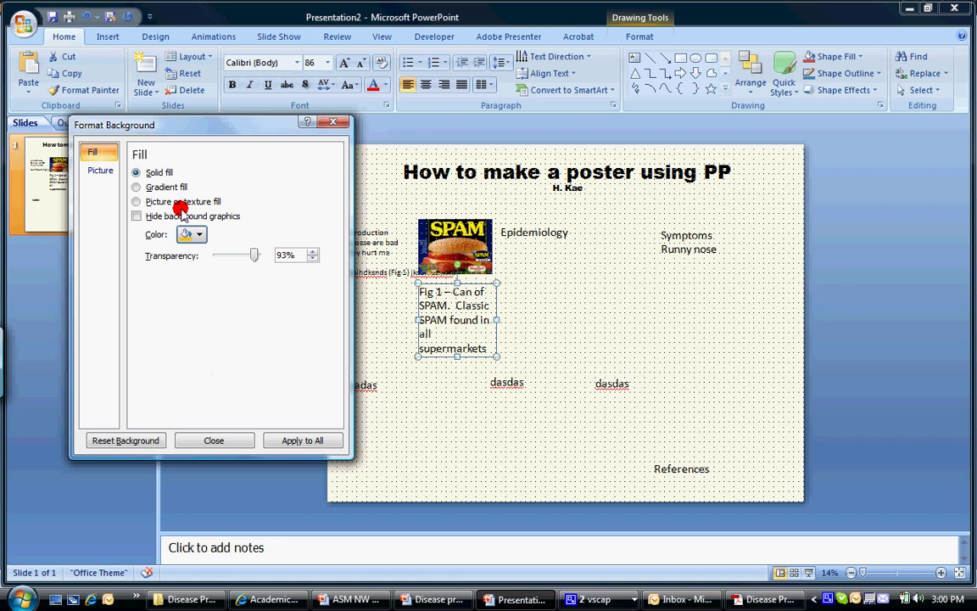
{"action": "left_click", "coordinate": [192, 235]}
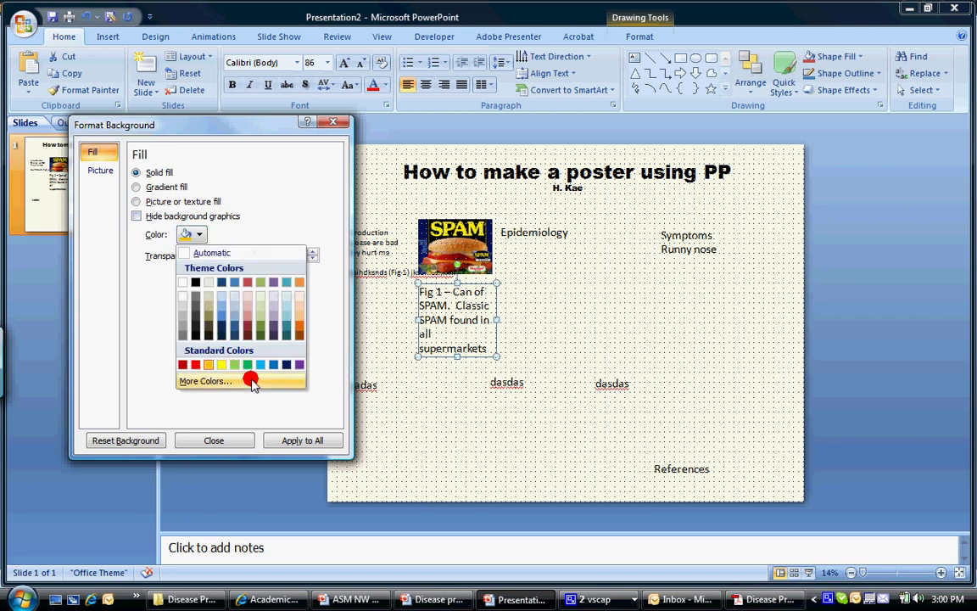
{"action": "left_click", "coordinate": [295, 368]}
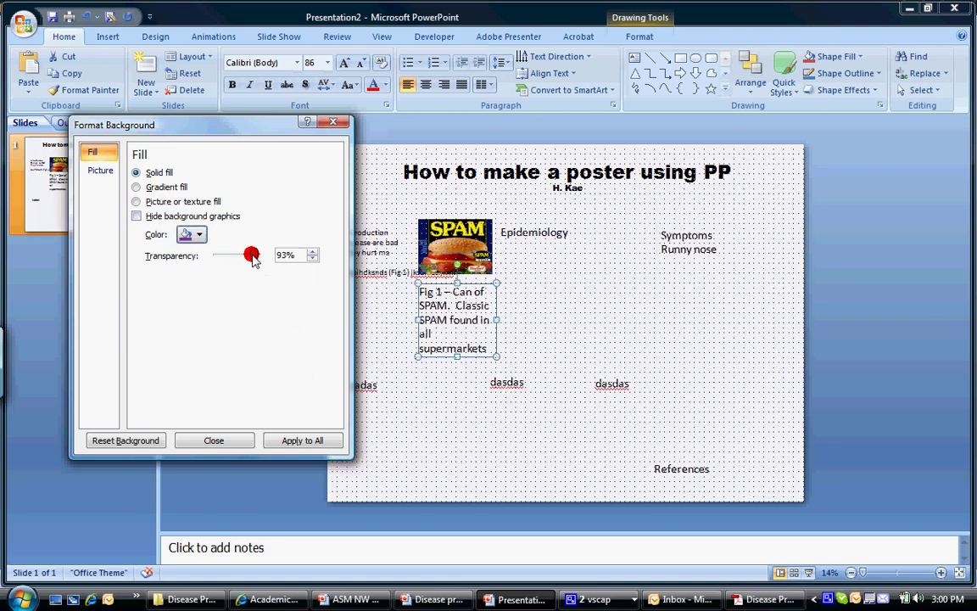
{"action": "left_click_drag", "start_coordinate": [251, 255], "coordinate": [225, 252]}
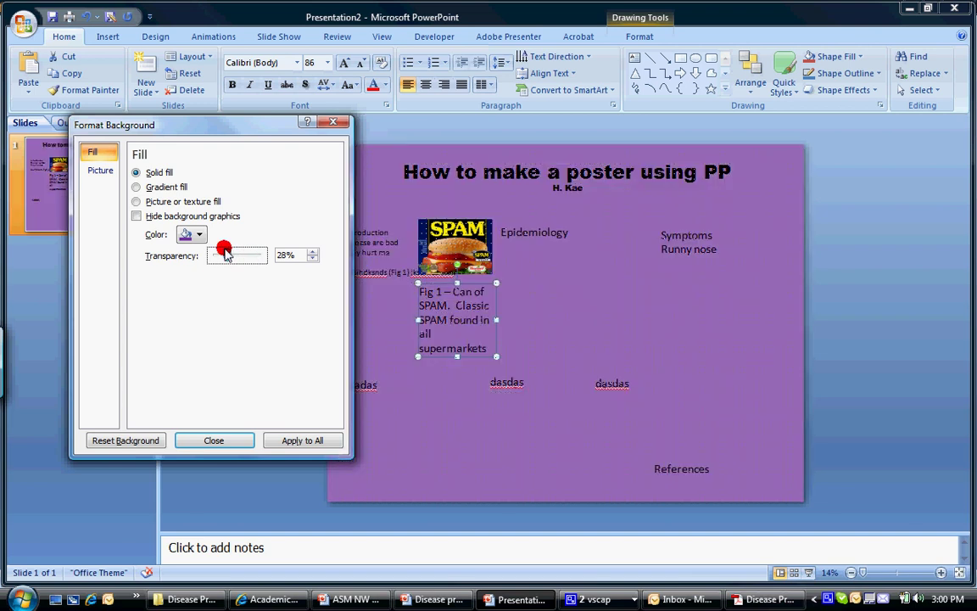
{"action": "left_click", "coordinate": [295, 440]}
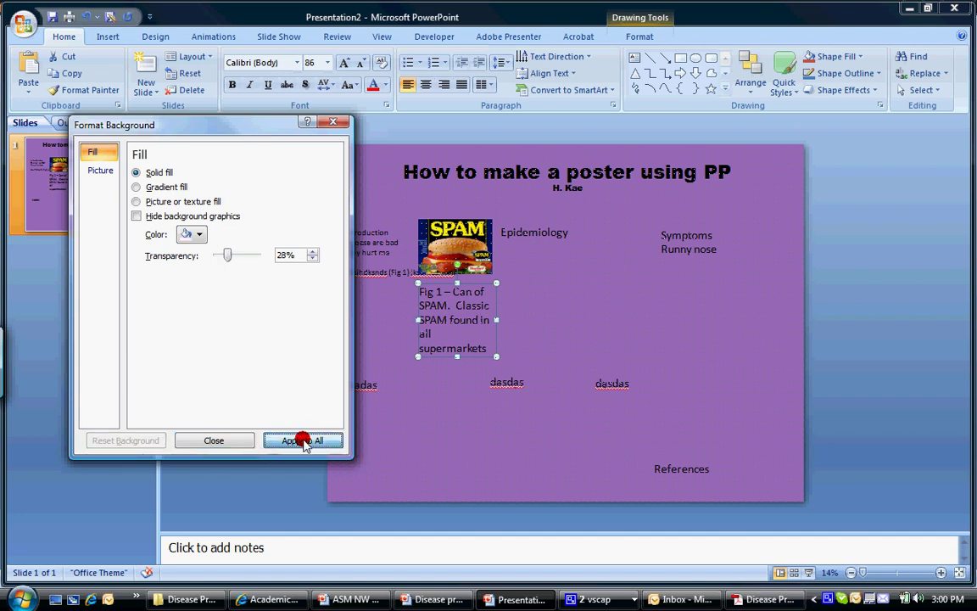
- Close the Format Background dialog to reveal the purple poster
{"action": "left_click", "coordinate": [336, 128]}
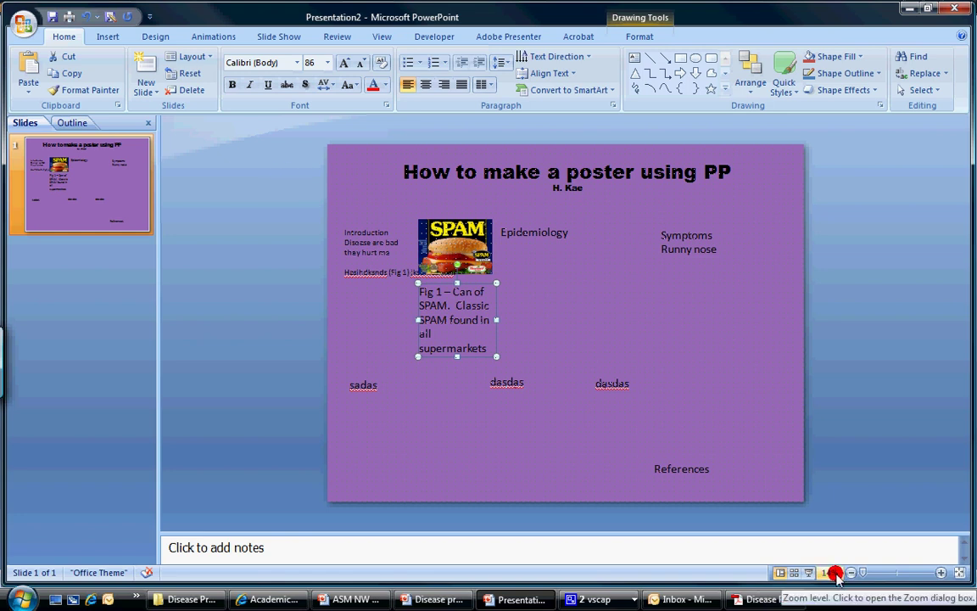
- Insert 'ldklfdlmcvldm;fmvds' just before 'Can of SPAM' in the Fig 1 caption
{"action": "left_click_drag", "start_coordinate": [863, 573], "coordinate": [884, 573]}
{"action": "scroll", "coordinate": [592, 419], "scroll_direction": "up", "scroll_amount": 5}
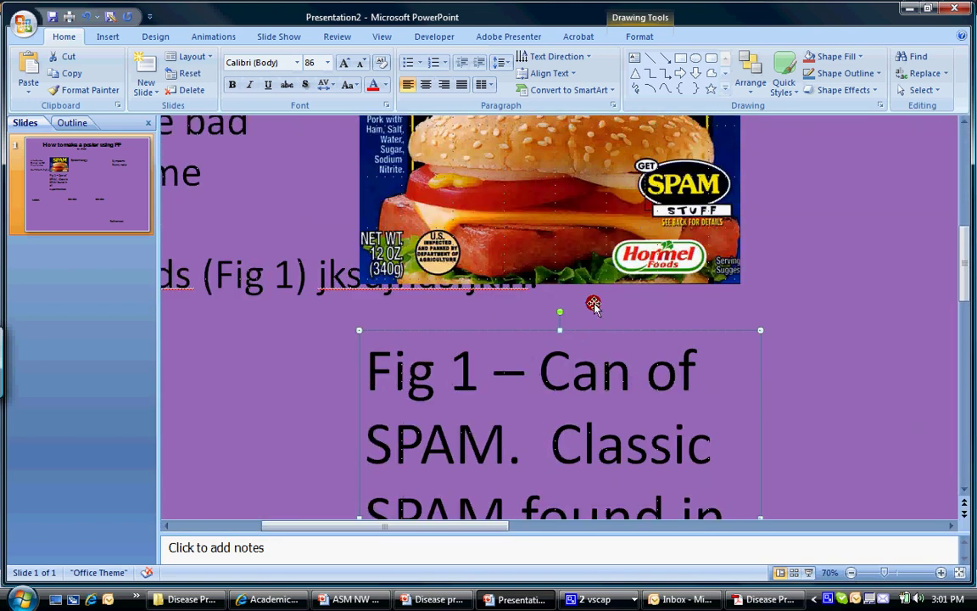
{"action": "left_click", "coordinate": [553, 364]}
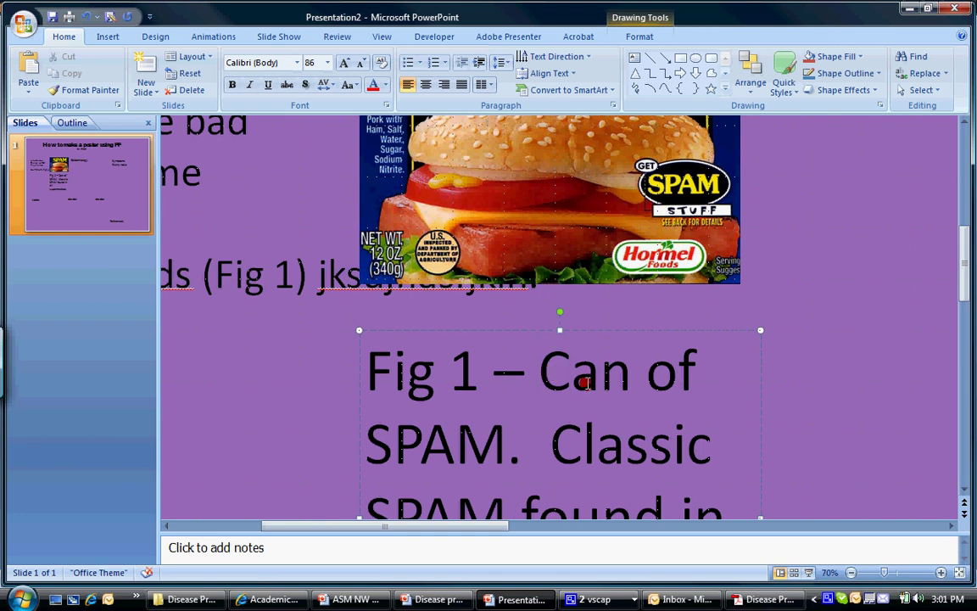
{"action": "type", "text": "ldklfdlmcvldm;fmvds"}
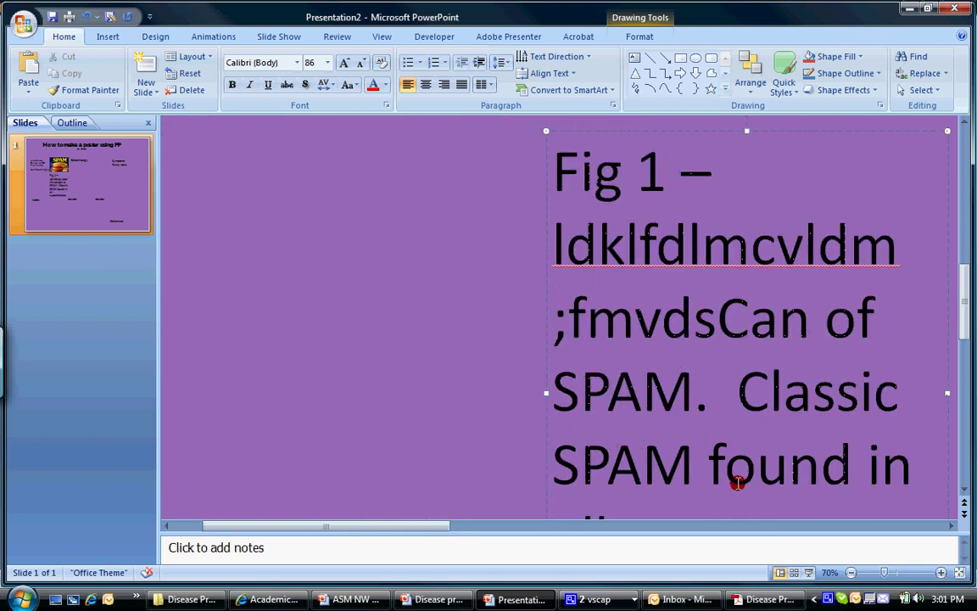
{"action": "left_click_drag", "start_coordinate": [867, 573], "coordinate": [855, 576]}
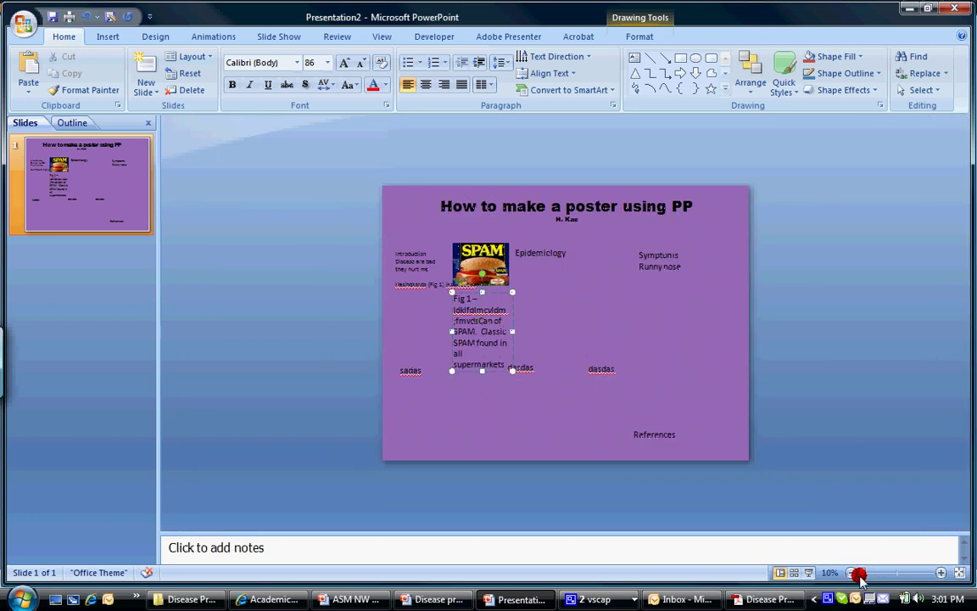
{"action": "left_click", "coordinate": [855, 573]}
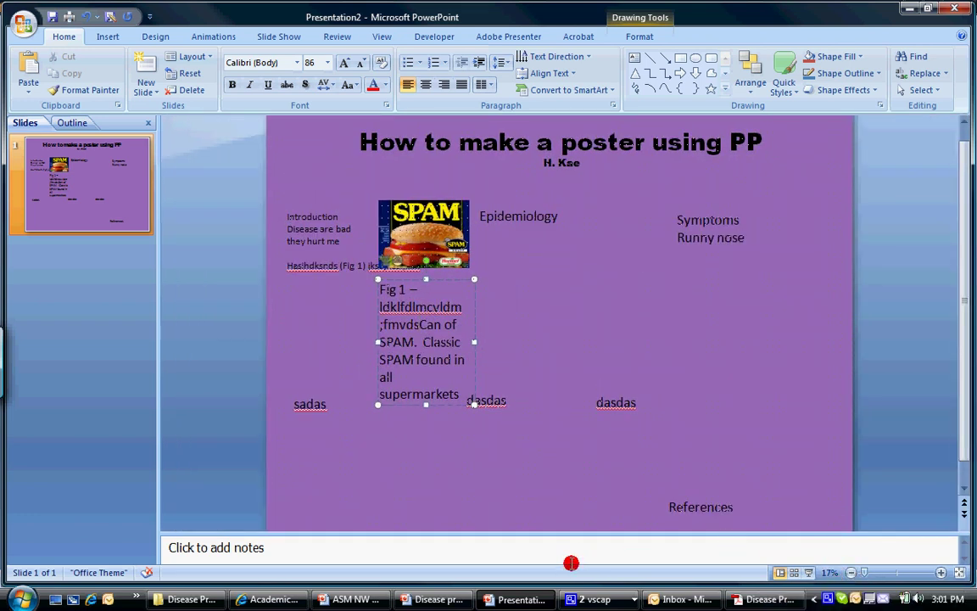
- Switch to the ASM NW 2003 Poster and look through its RasC title and author lines
{"action": "mouse_move", "coordinate": [339, 600]}
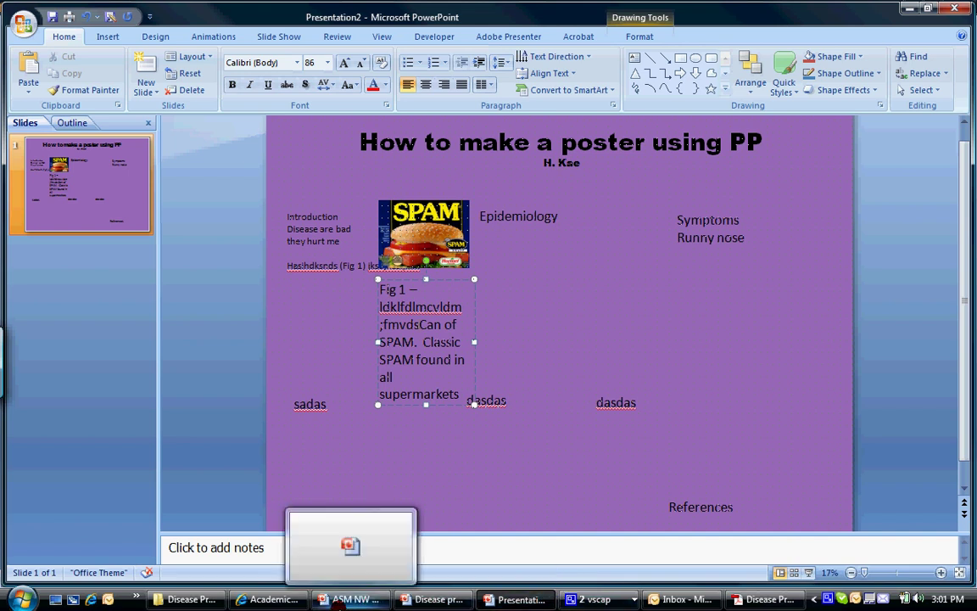
{"action": "left_click", "coordinate": [307, 545]}
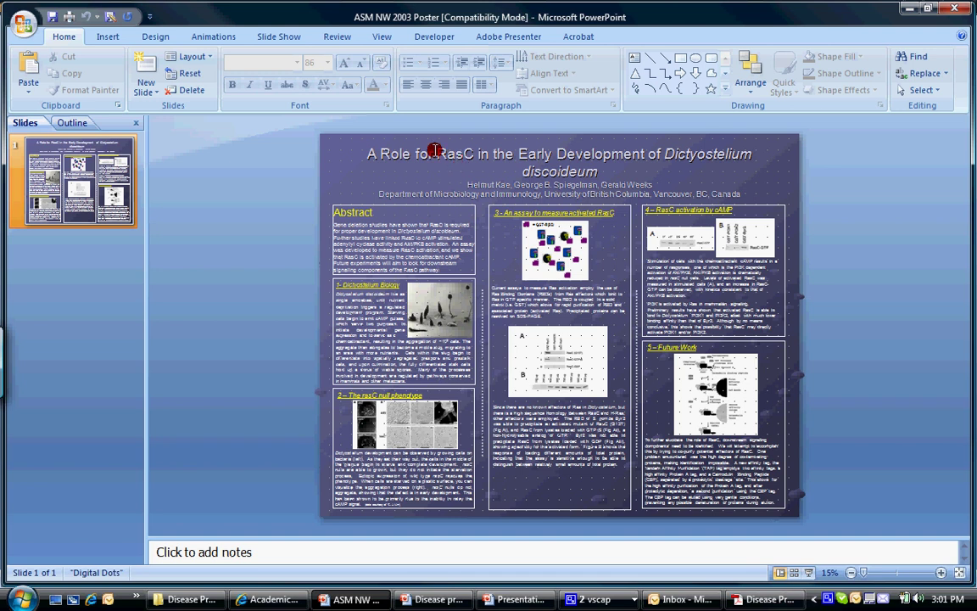
{"action": "left_click", "coordinate": [370, 156]}
{"action": "left_click", "coordinate": [606, 174]}
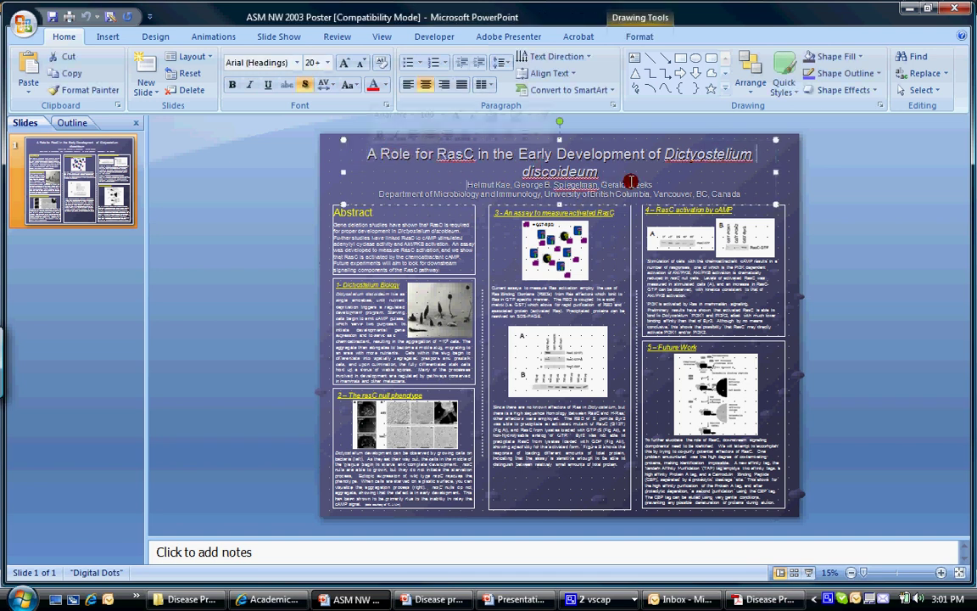
{"action": "left_click", "coordinate": [631, 187]}
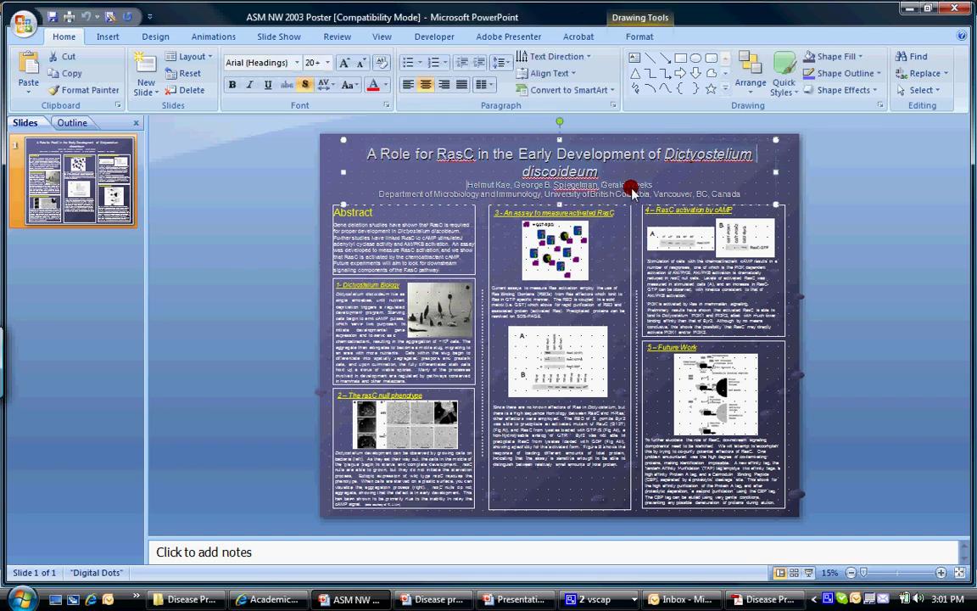
{"action": "left_click", "coordinate": [795, 196]}
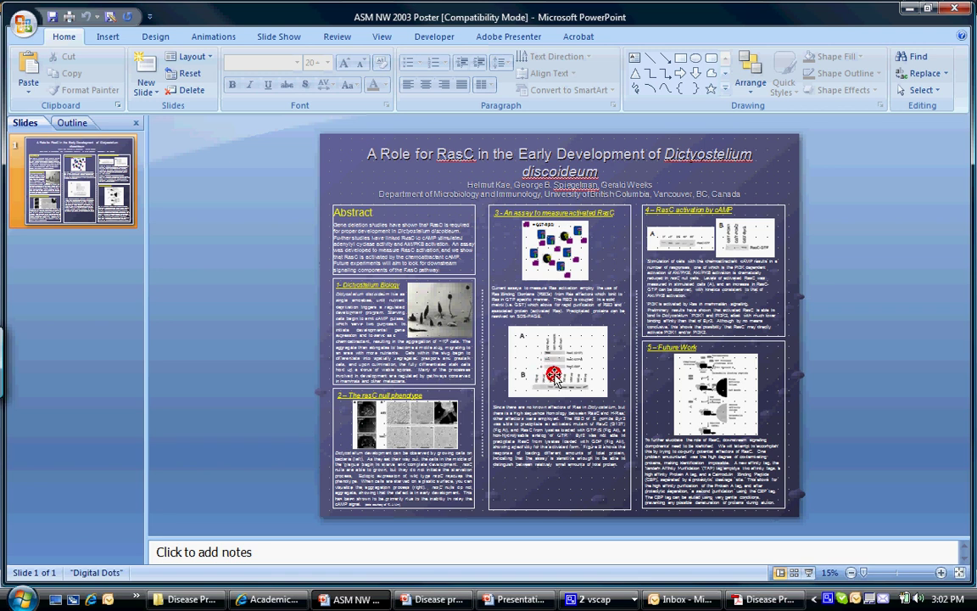
- Switch to the 'ACNE: The Disease with No Prejudice' sample poster
{"action": "left_click", "coordinate": [441, 600]}
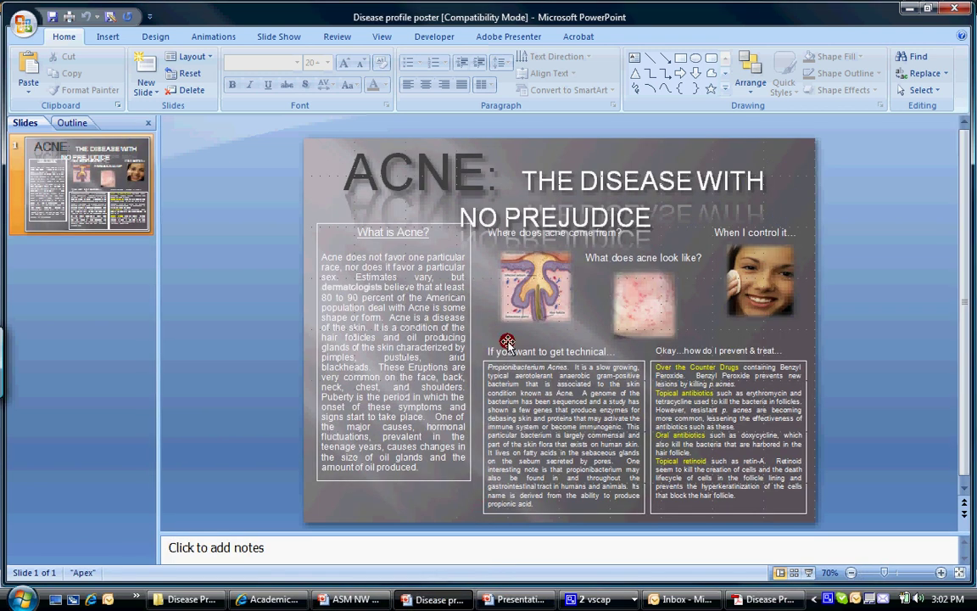